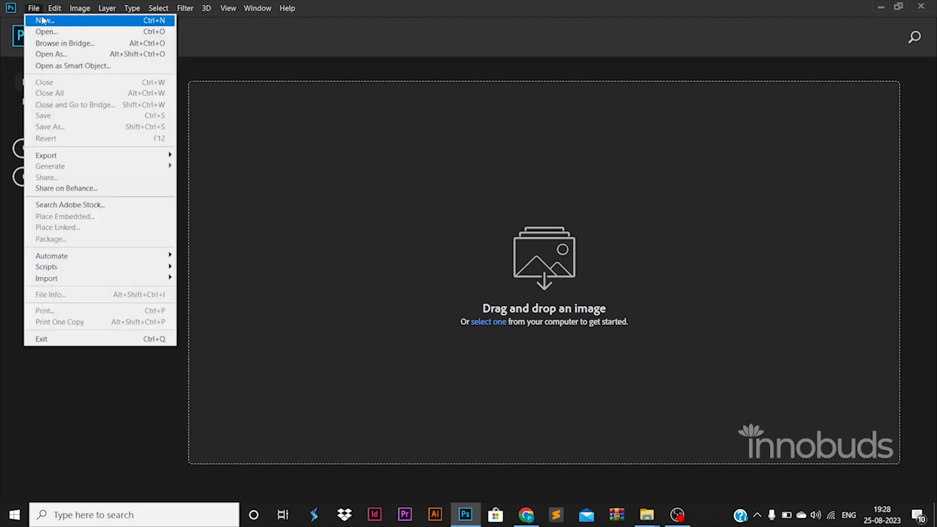
# Step: Create a new 1500 × 1500 px RGB document at 72 pixels per inch
pyautogui.click(39, 19)
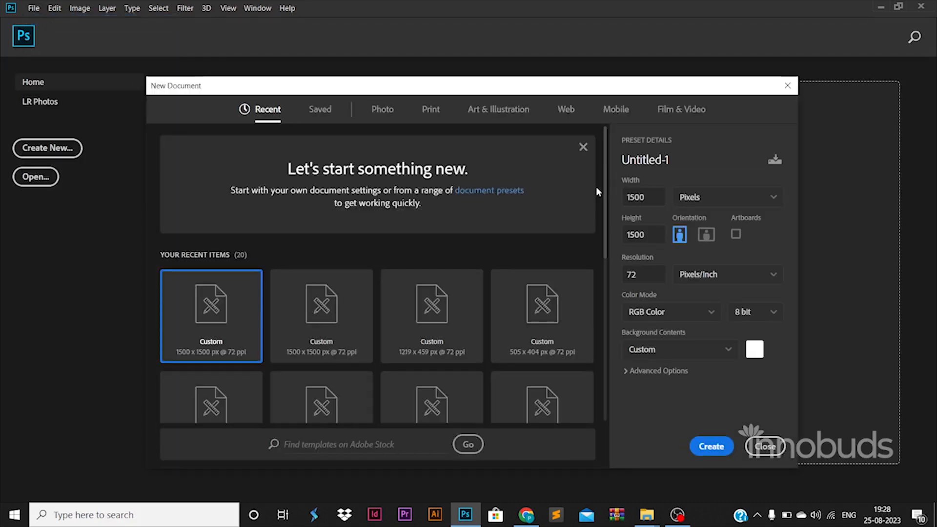
pyautogui.doubleClick(638, 196)
pyautogui.press('Tab')
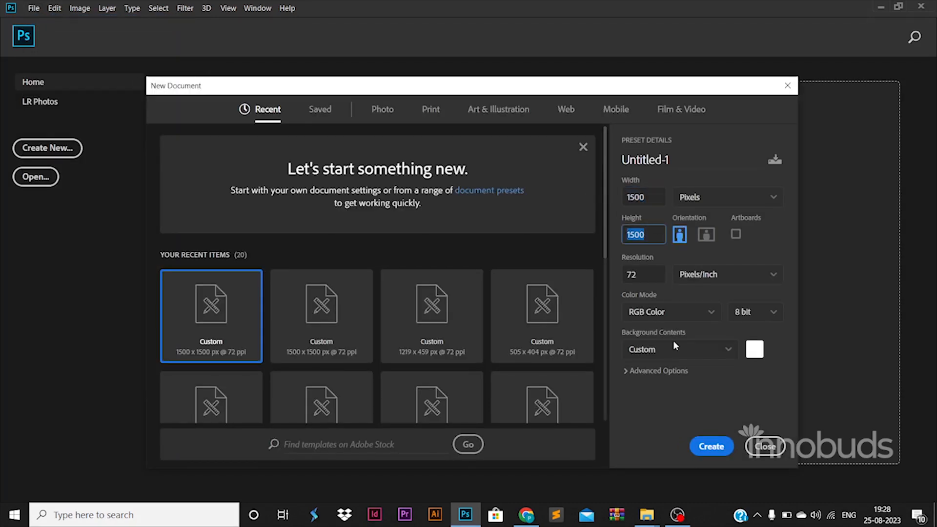
pyautogui.click(712, 446)
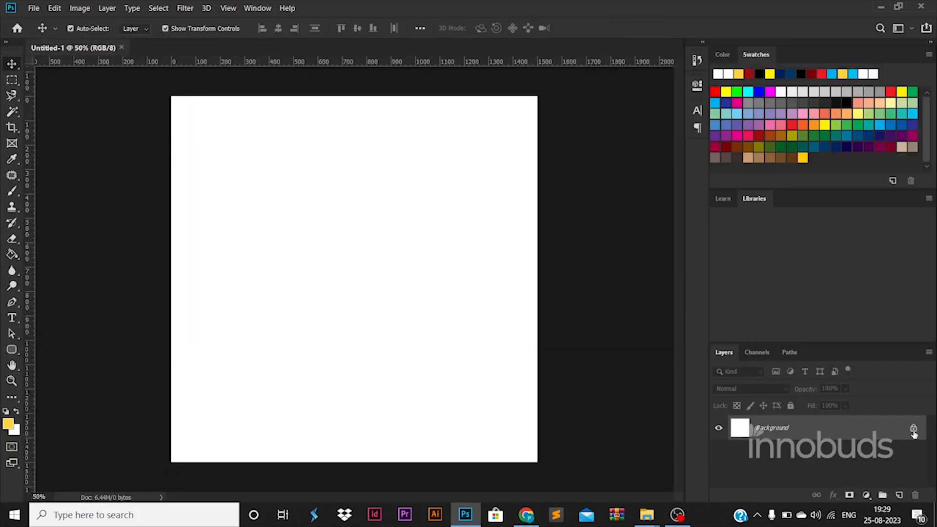
# Step: Unlock the background layer and place margin guides about 55 px inside all four canvas edges
pyautogui.click(914, 430)
pyautogui.moveTo(31, 422); pyautogui.dragTo(525, 413)
pyautogui.moveTo(501, 63); pyautogui.dragTo(508, 109)
pyautogui.moveTo(513, 62); pyautogui.dragTo(561, 446)
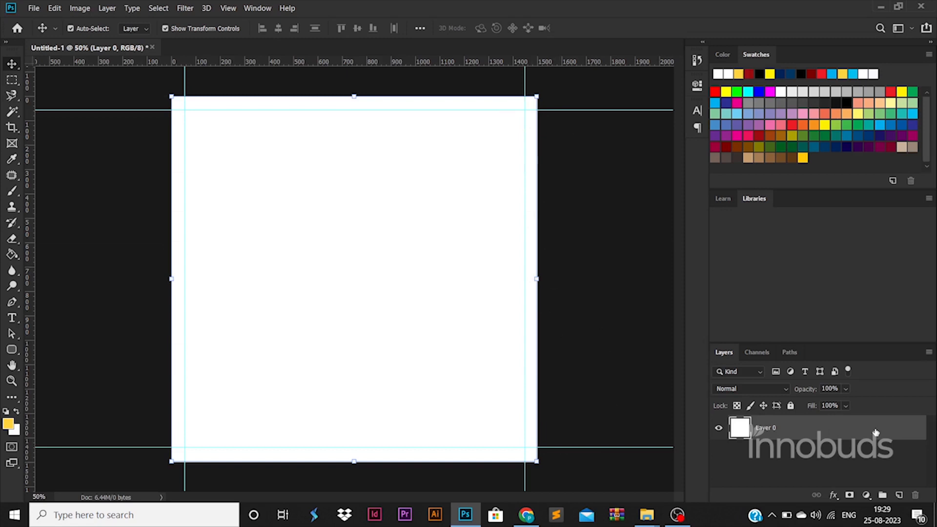
# Step: Add a Gradient Overlay to the background layer and set the gradient's first colour stop to orange
pyautogui.doubleClick(876, 433)
pyautogui.click(554, 389)
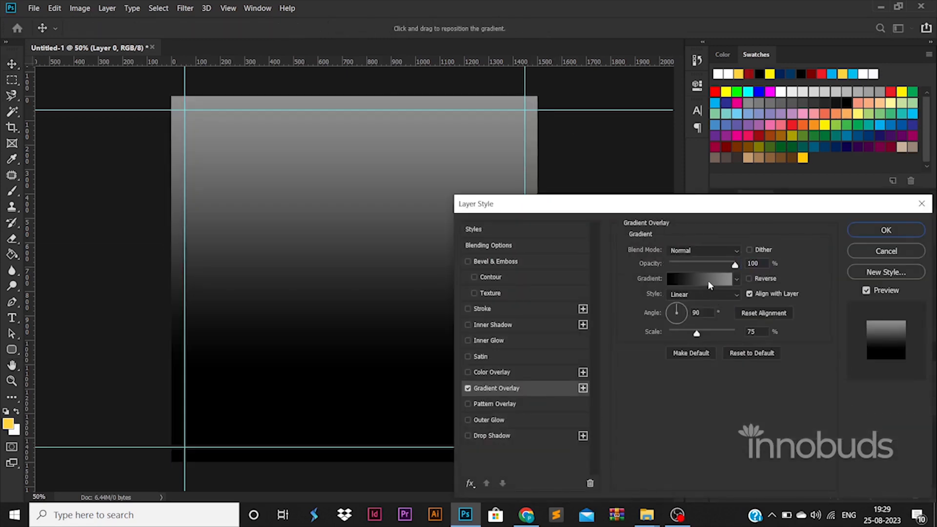
pyautogui.click(664, 274)
pyautogui.click(761, 478)
pyautogui.doubleClick(639, 413)
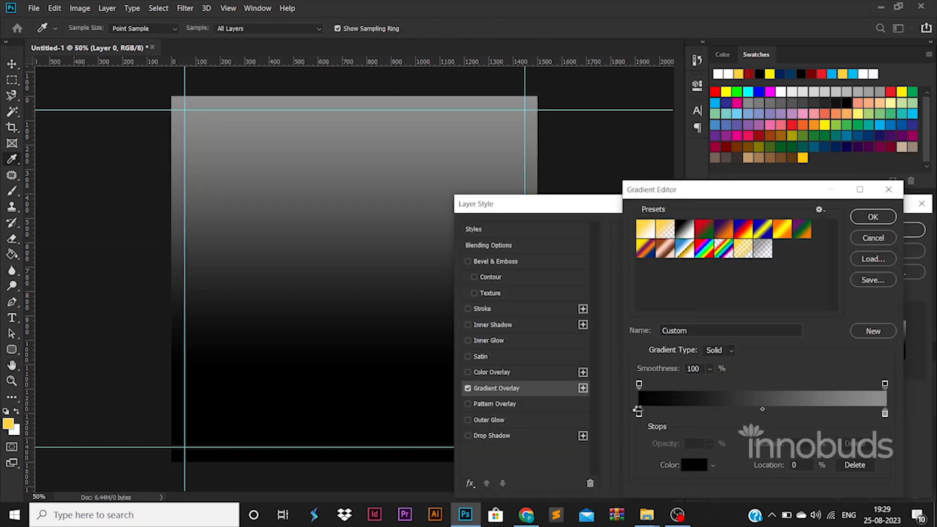
pyautogui.moveTo(771, 311); pyautogui.dragTo(776, 389)
pyautogui.click(756, 262)
pyautogui.click(877, 236)
# Step: Set the gradient's end colour stop to dark brown 632100 and apply the layer style
pyautogui.doubleClick(885, 414)
pyautogui.click(757, 336)
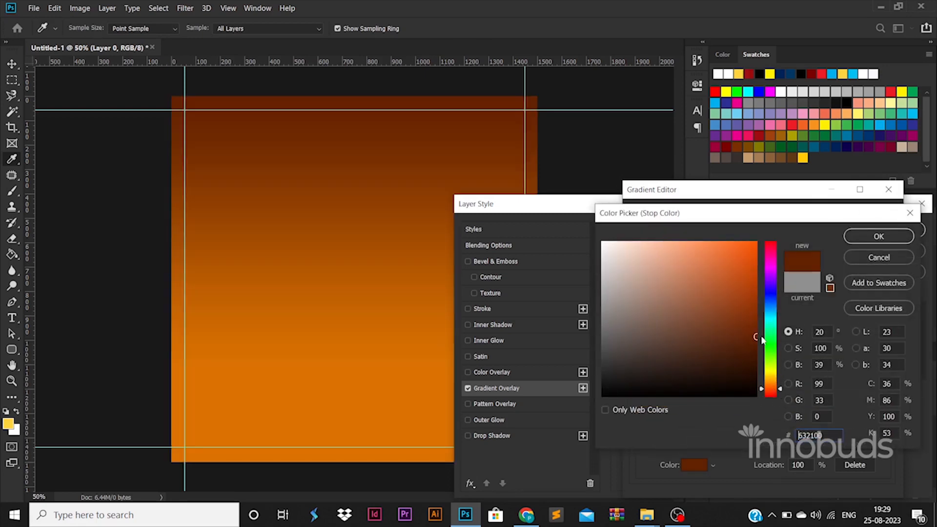
pyautogui.click(879, 236)
pyautogui.click(875, 216)
pyautogui.click(887, 232)
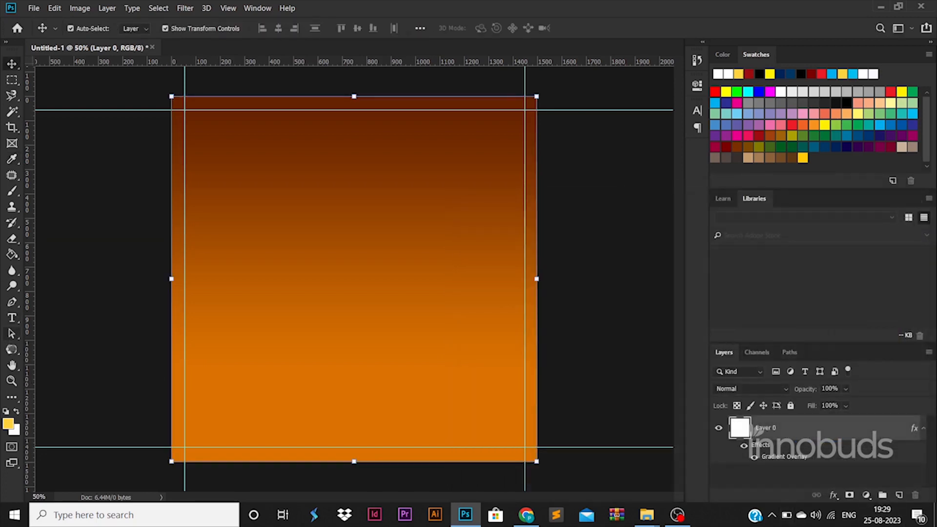
# Step: Draw a yellow ellipse on the canvas and set its height and width to 1500 px
pyautogui.click(12, 350)
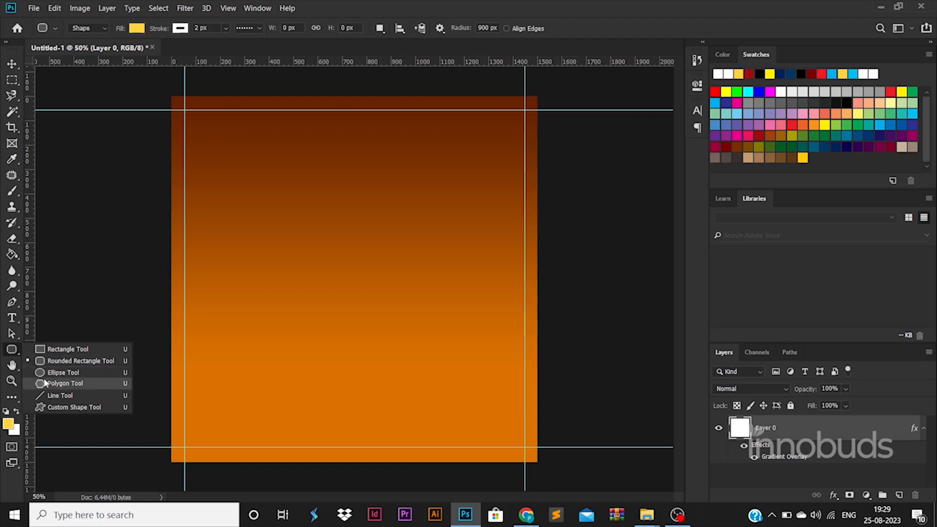
pyautogui.click(63, 372)
pyautogui.moveTo(399, 205); pyautogui.dragTo(642, 417)
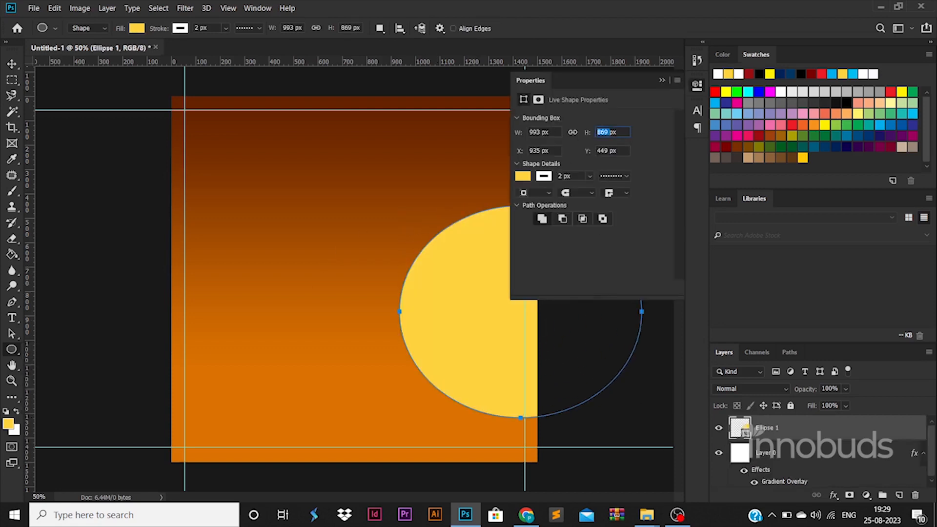
pyautogui.press('Tab')
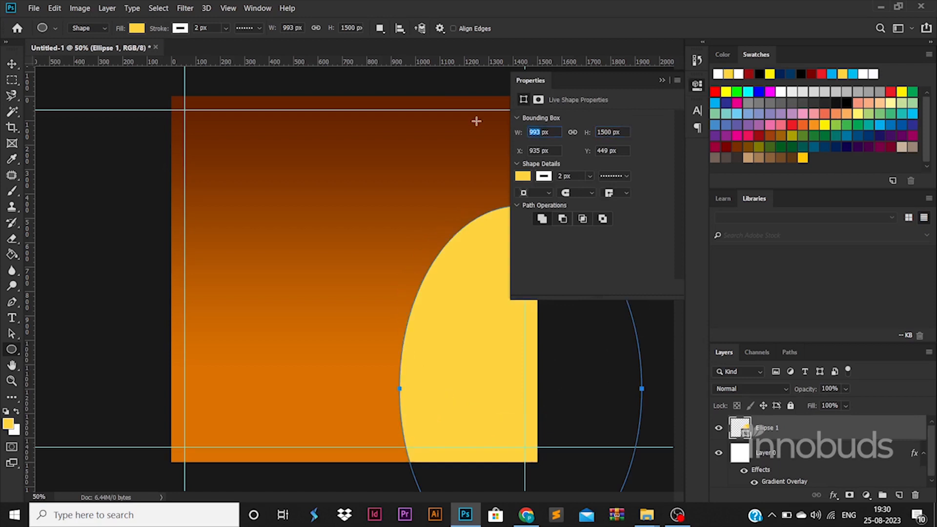
pyautogui.click(12, 64)
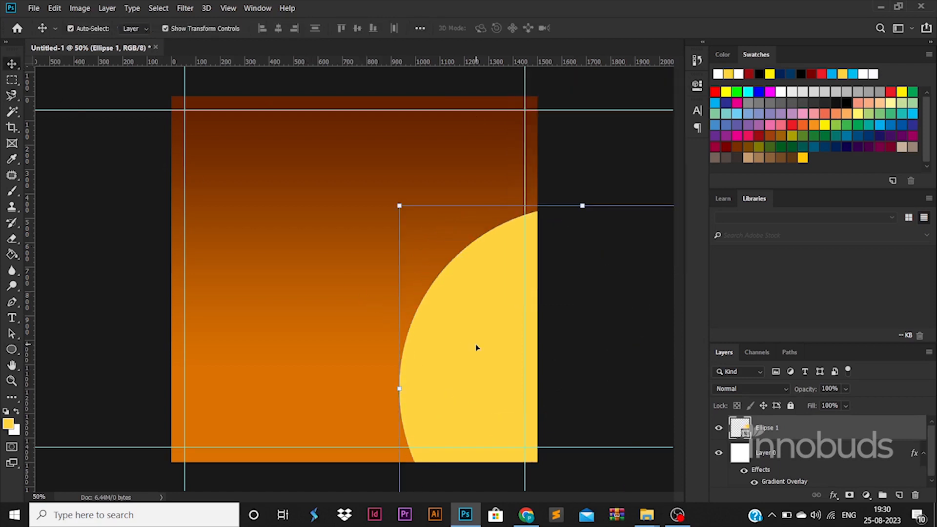
# Step: Scale the yellow circle down to about 1306 × 1278 px and place its edge against the right margin guide
pyautogui.moveTo(477, 346); pyautogui.dragTo(369, 248)
pyautogui.moveTo(444, 251); pyautogui.dragTo(393, 225)
pyautogui.hotkey('ctrl', 't')
pyautogui.moveTo(251, 109); pyautogui.dragTo(297, 164)
pyautogui.moveTo(441, 245); pyautogui.dragTo(351, 210)
pyautogui.press('Return')
# Step: Set the height of the yellow ellipse to 1306 px to make it a true circle
pyautogui.click(8, 350)
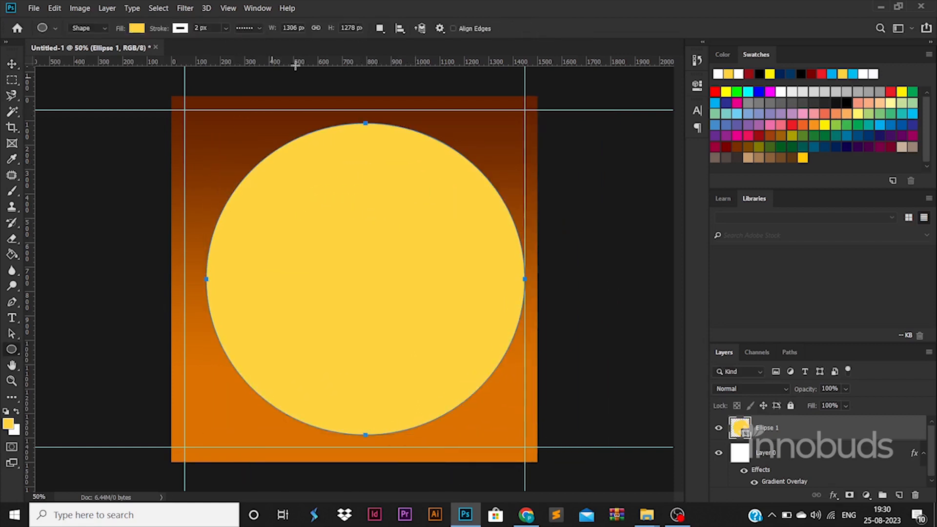
pyautogui.write('1306')
pyautogui.press('Return')
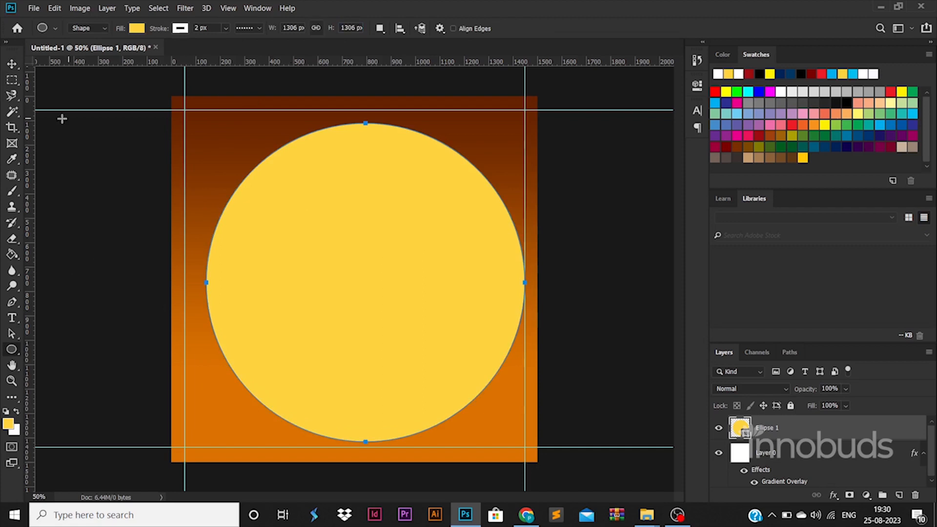
# Step: Rasterize the circle's layer and delete the circle's left half with a rectangular marquee selection
pyautogui.click(14, 67)
pyautogui.rightClick(813, 432)
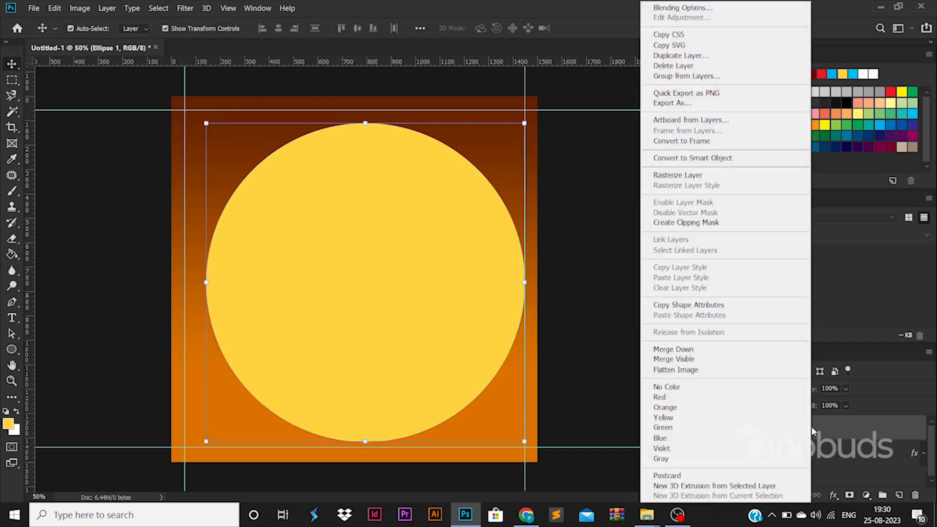
pyautogui.click(683, 176)
pyautogui.press('m')
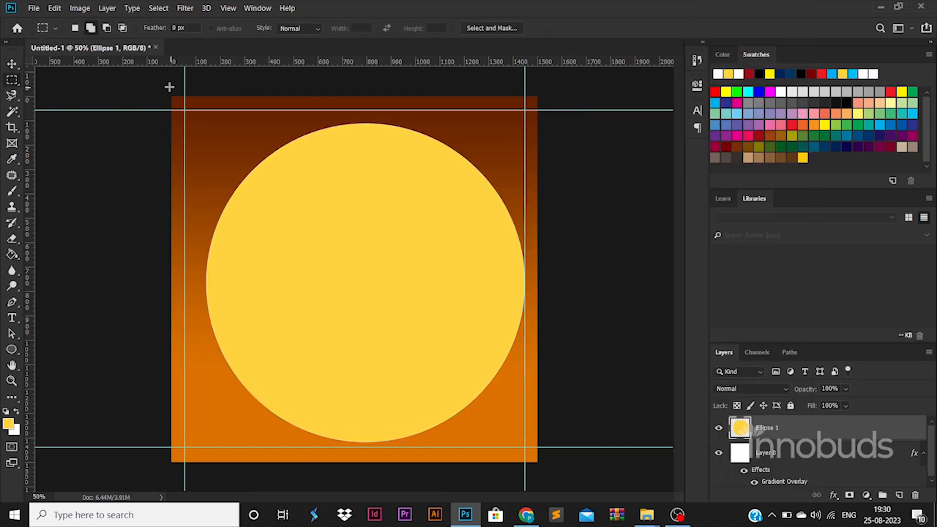
pyautogui.moveTo(172, 96); pyautogui.dragTo(368, 497)
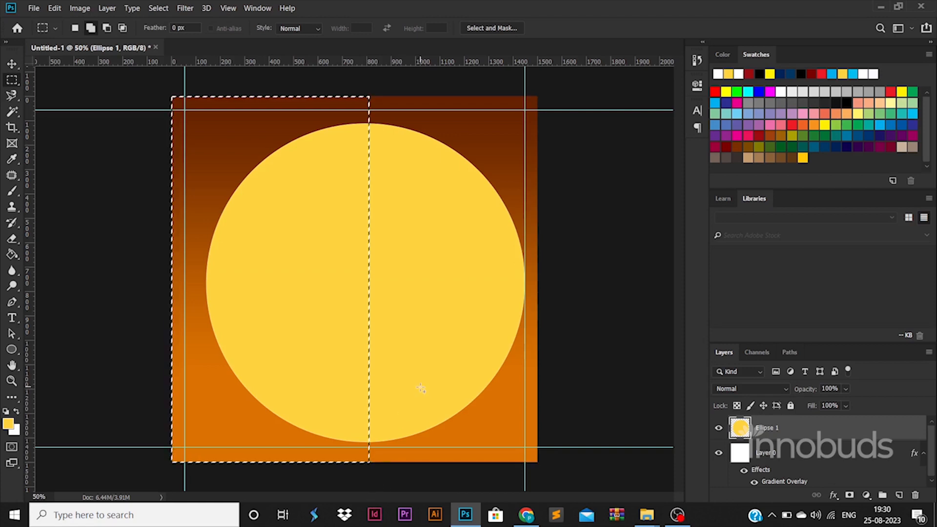
pyautogui.press('Delete')
pyautogui.hotkey('ctrl', 'd')
# Step: Scale the semicircle to about 510 × 1040 px, vertically centred with its curve touching the right margin guide
pyautogui.click(11, 67)
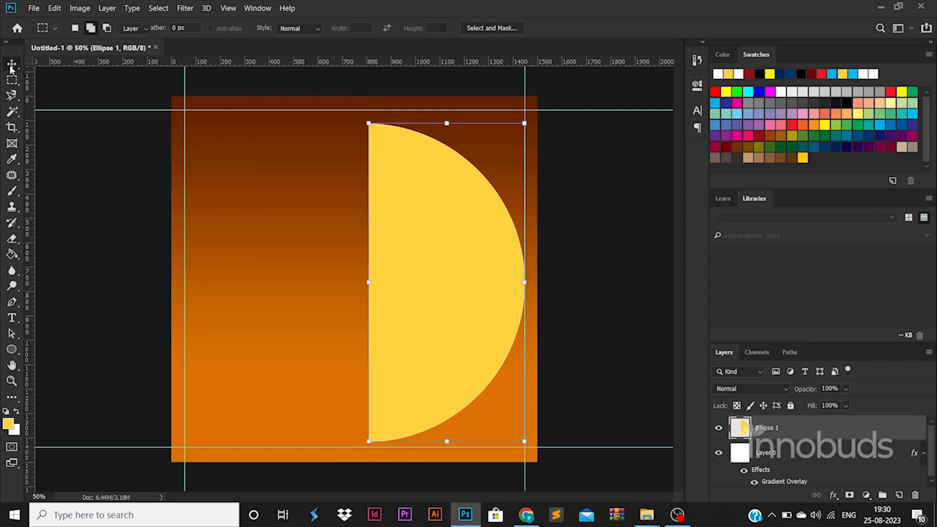
pyautogui.moveTo(525, 123); pyautogui.dragTo(490, 196)
pyautogui.moveTo(437, 283); pyautogui.dragTo(473, 236)
pyautogui.press('Return')
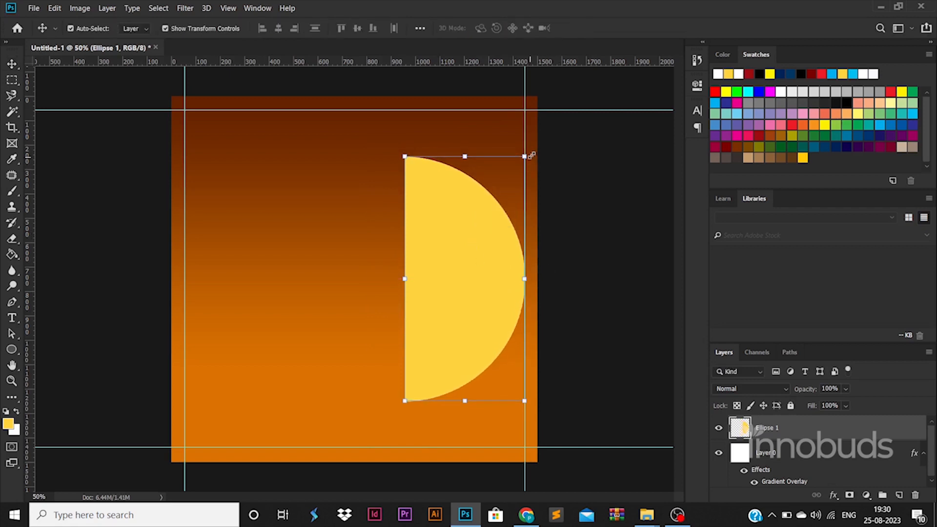
pyautogui.moveTo(532, 155); pyautogui.dragTo(536, 147)
pyautogui.press('Escape')
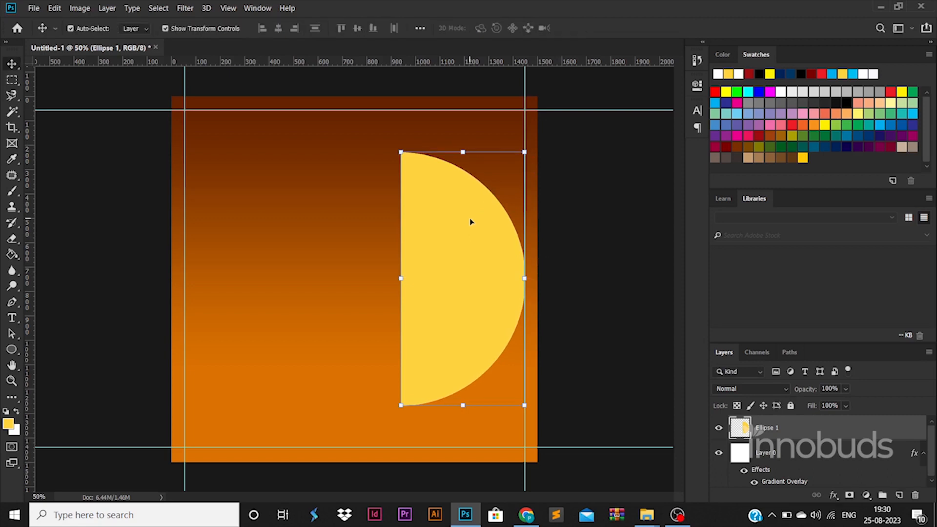
# Step: Draw a yellow rectangle about 781 × 429 px and move it to overlap the semicircle's straight edge
pyautogui.click(13, 350)
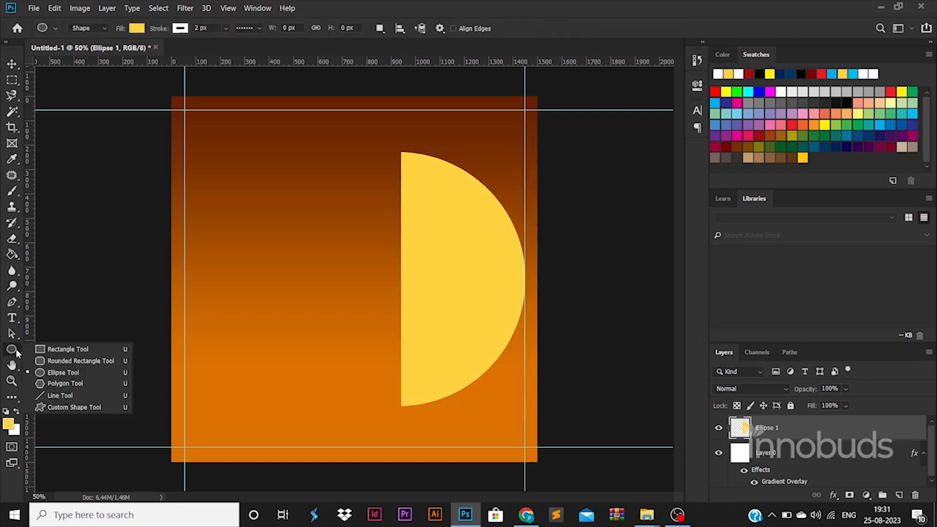
pyautogui.click(68, 349)
pyautogui.moveTo(198, 282)
pyautogui.mouseDown()
pyautogui.moveTo(297, 321)
pyautogui.moveTo(293, 335)
pyautogui.mouseUp()
pyautogui.click(13, 64)
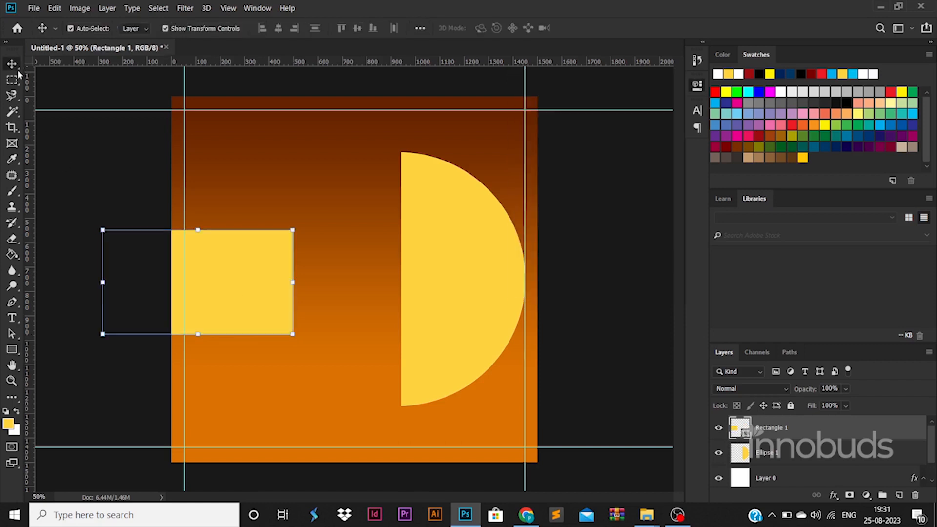
pyautogui.moveTo(255, 272); pyautogui.dragTo(376, 279)
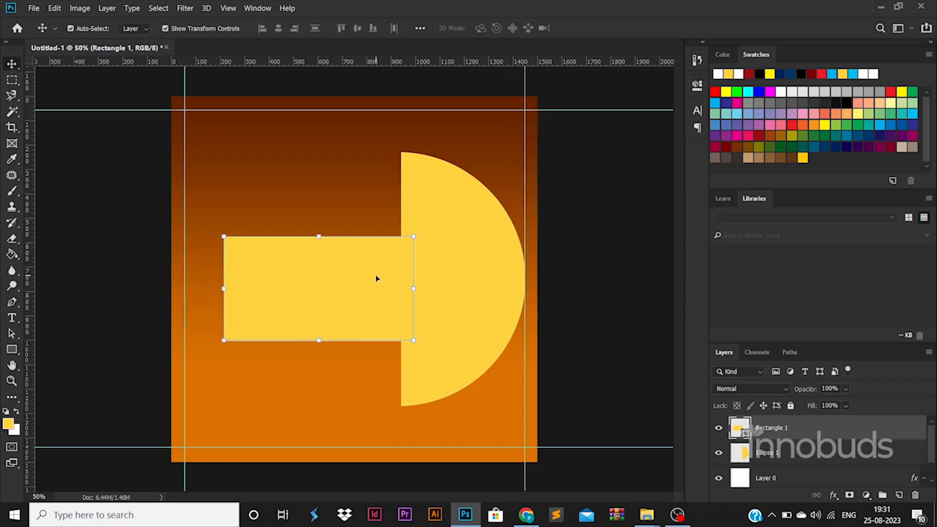
# Step: Align the vertical centres of the rectangle and semicircle, leaving only the rectangle's layer selected
pyautogui.keyDown('shift'); pyautogui.click(796, 458); pyautogui.keyUp('shift')
pyautogui.click(357, 29)
pyautogui.keyDown('ctrl'); pyautogui.click(810, 449); pyautogui.keyUp('ctrl')
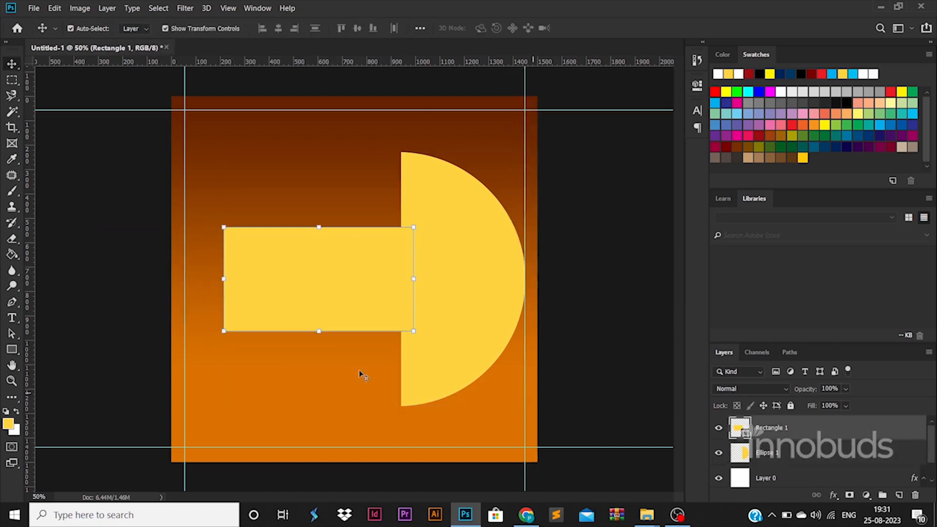
# Step: Set the rectangle's stroke width to 20 px and its line style to the dashed preset
pyautogui.click(12, 350)
pyautogui.write('0')
pyautogui.press('Return')
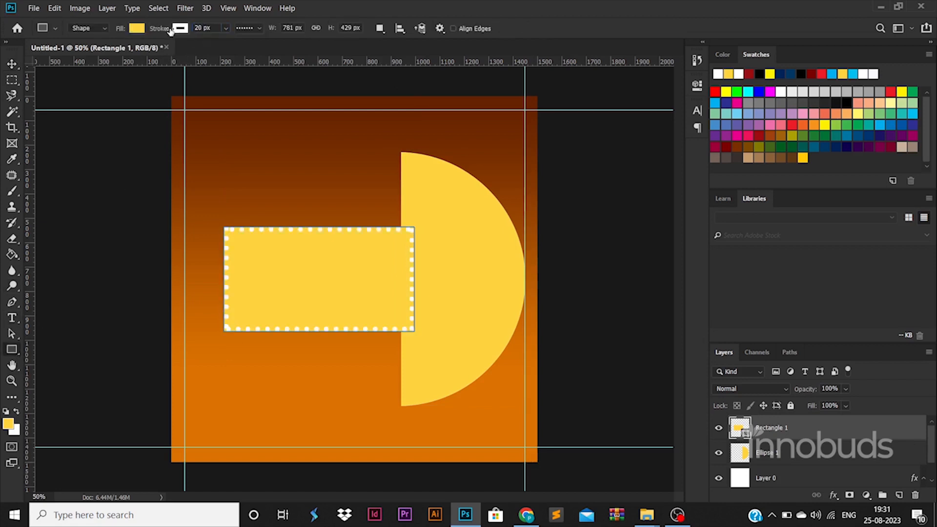
pyautogui.click(246, 28)
pyautogui.click(251, 86)
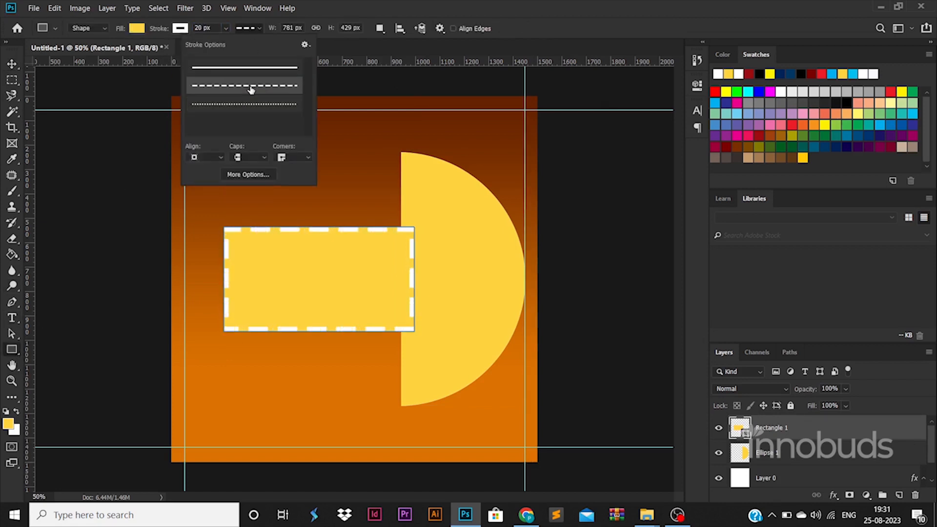
# Step: Customize the rectangle's dashed stroke with a dash of 20 and a gap of 20
pyautogui.click(242, 176)
pyautogui.press('Return')
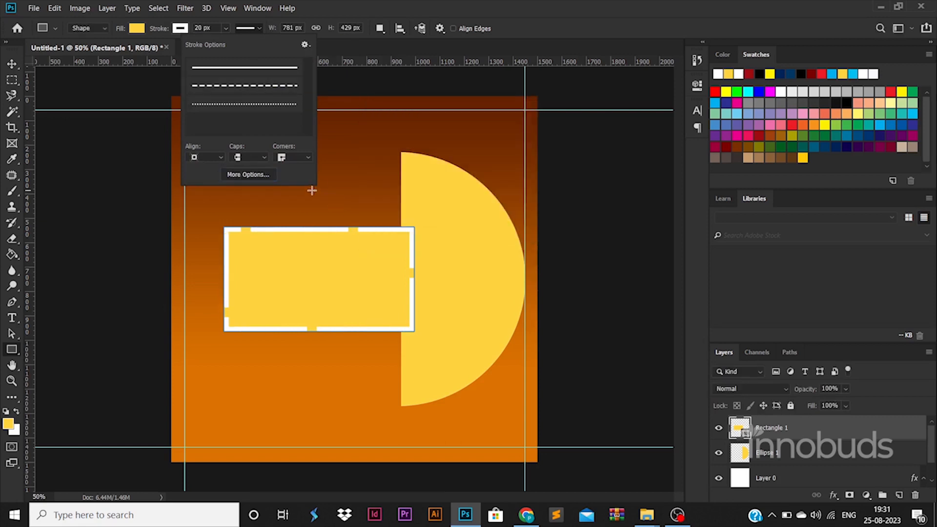
pyautogui.click(244, 174)
pyautogui.moveTo(412, 206); pyautogui.dragTo(367, 206)
pyautogui.write('20')
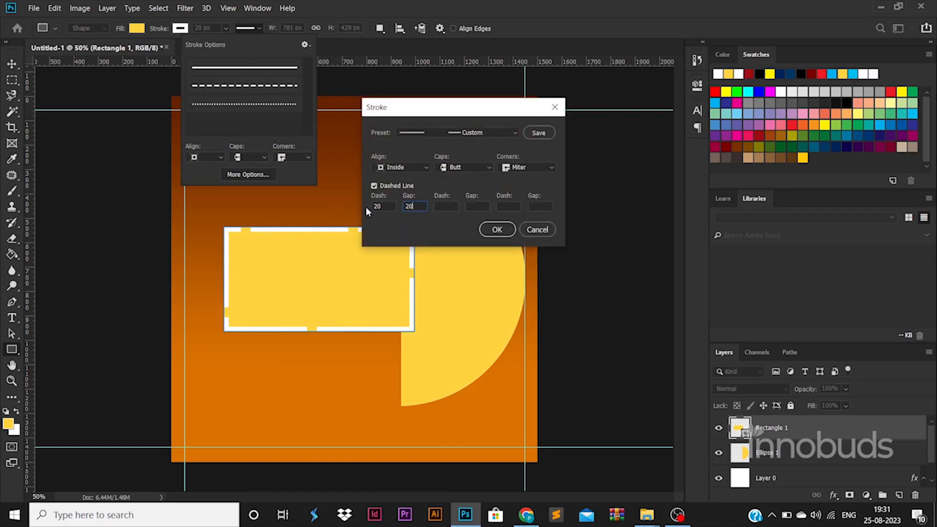
pyautogui.press('Return')
pyautogui.click(242, 175)
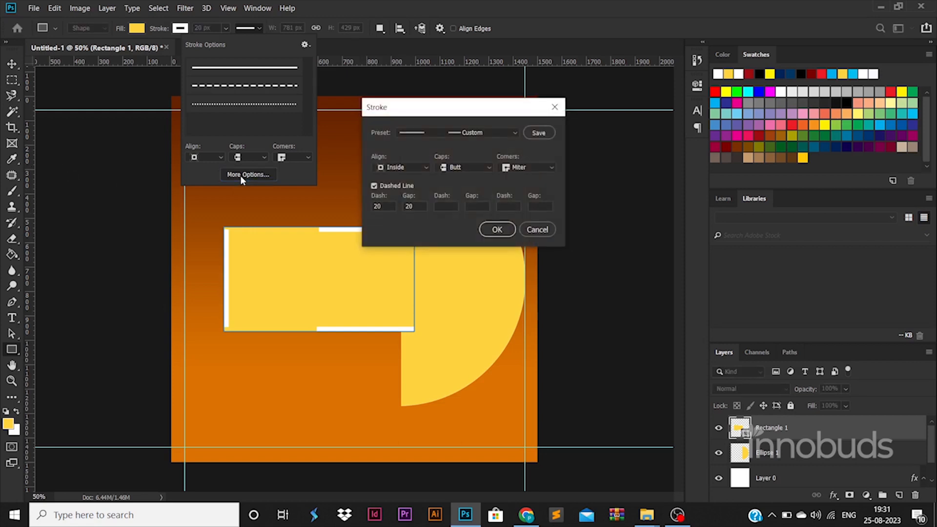
pyautogui.click(490, 233)
pyautogui.click(19, 68)
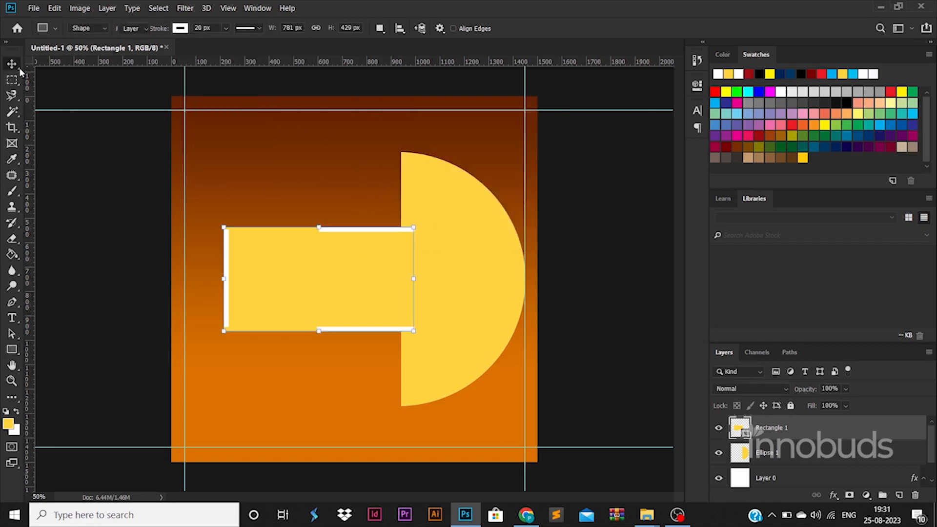
pyautogui.hotkey('ctrl', 'z')
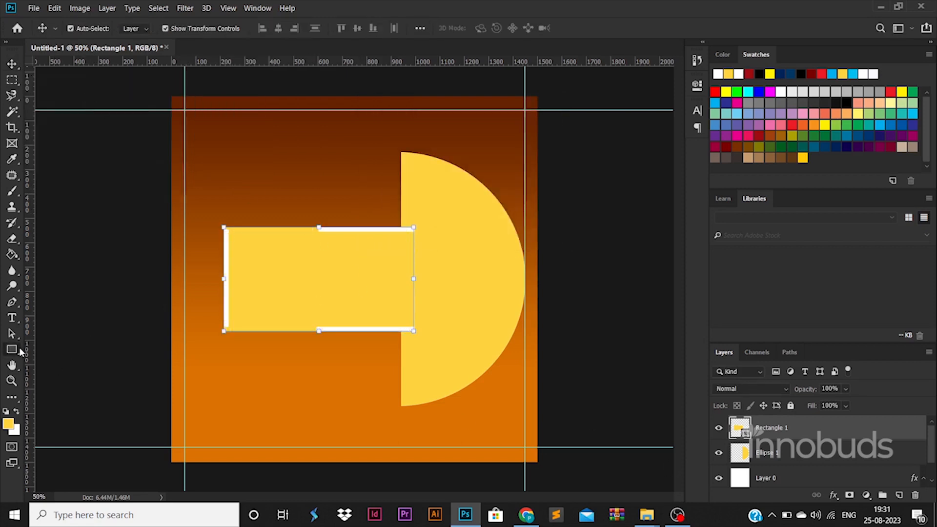
# Step: Set the gap of the rectangle's dashed stroke to 10
pyautogui.click(13, 349)
pyautogui.click(180, 29)
pyautogui.click(188, 28)
pyautogui.click(188, 30)
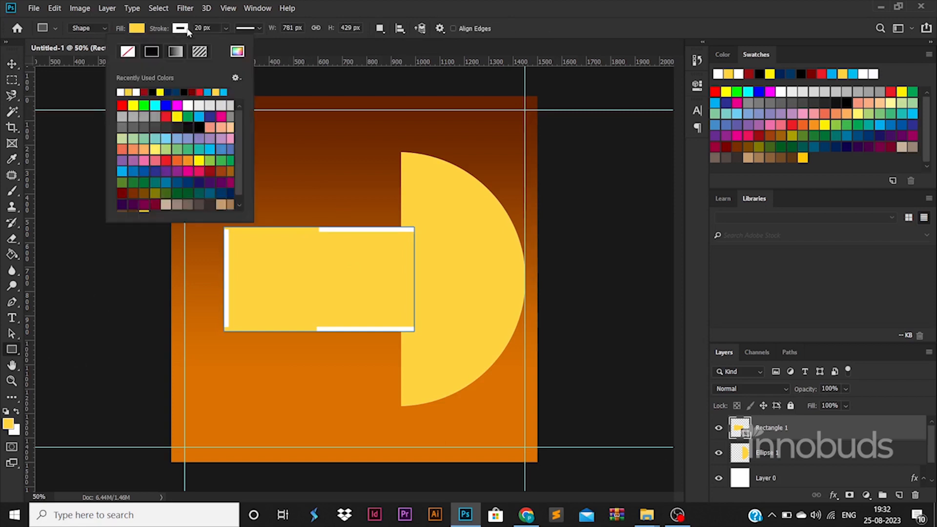
pyautogui.click(248, 27)
pyautogui.click(248, 175)
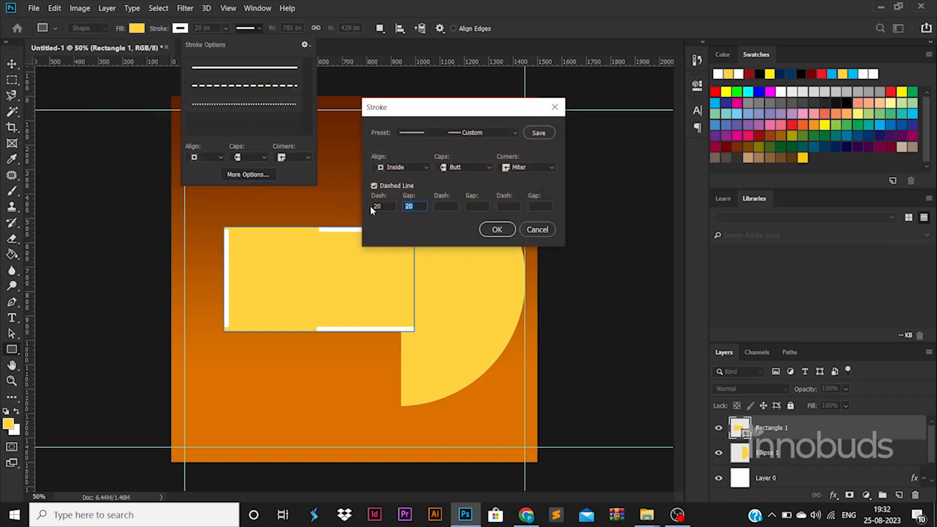
pyautogui.write('10')
pyautogui.press('Return')
pyautogui.click(16, 66)
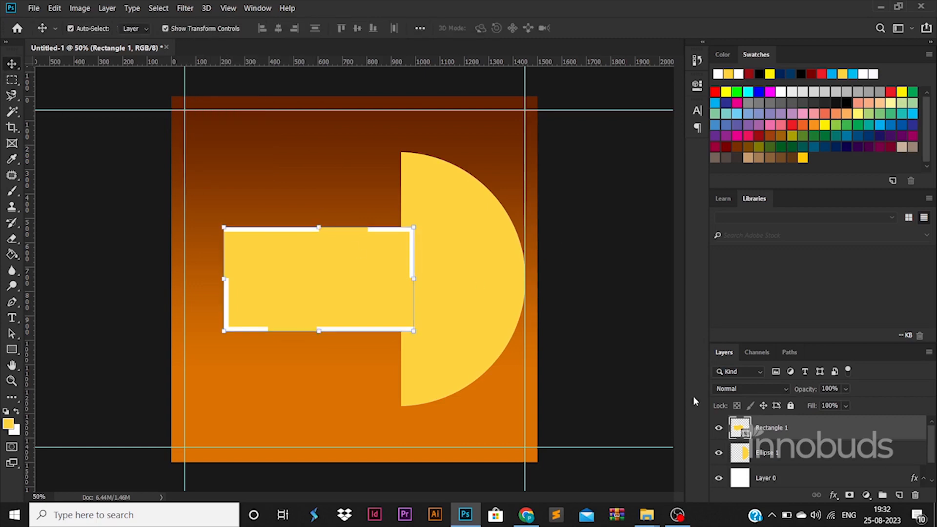
# Step: Add a gradient overlay to the rectangle and recolour its orange stop to bright yellow
pyautogui.doubleClick(833, 434)
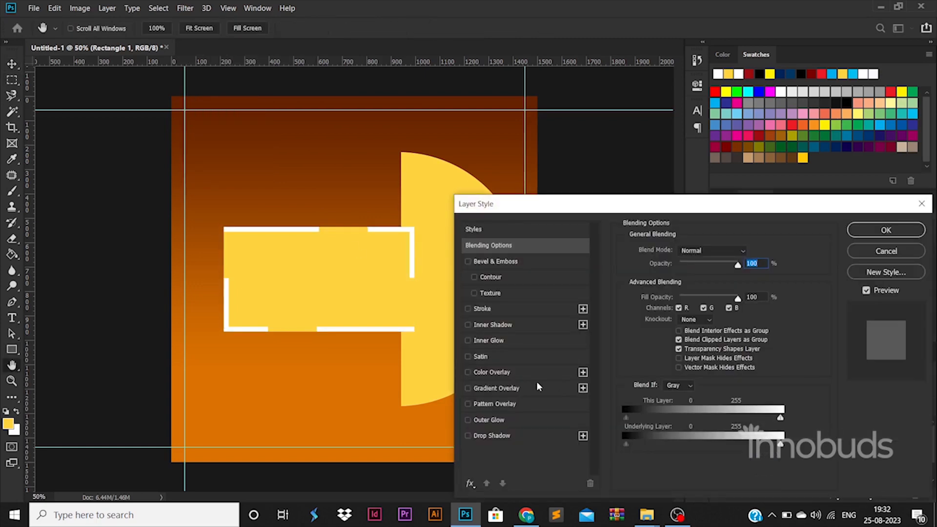
pyautogui.click(540, 386)
pyautogui.click(689, 282)
pyautogui.doubleClick(640, 413)
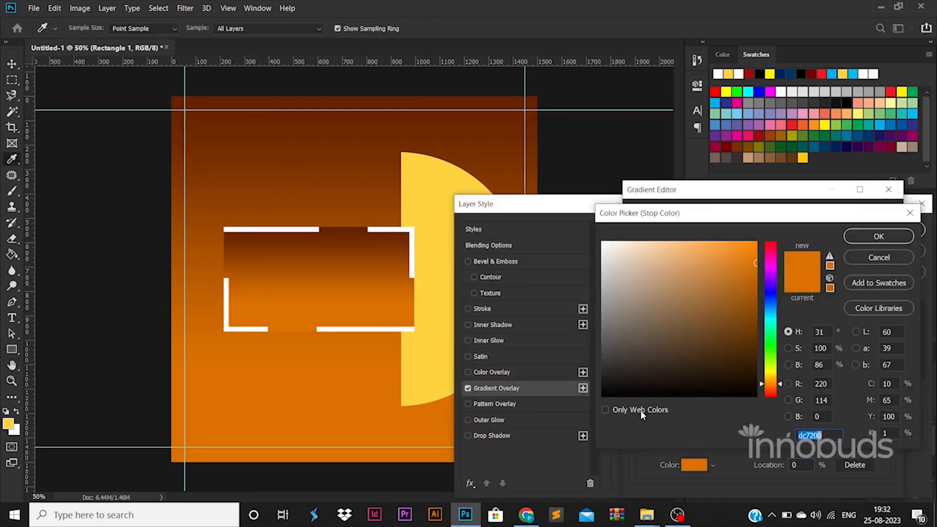
pyautogui.moveTo(625, 285); pyautogui.dragTo(594, 211)
pyautogui.click(772, 375)
pyautogui.moveTo(715, 325); pyautogui.dragTo(758, 245)
pyautogui.click(877, 236)
# Step: Set the other stop of the rectangle's gradient to ffc600 and apply the overlay
pyautogui.doubleClick(885, 412)
pyautogui.write('ffc600')
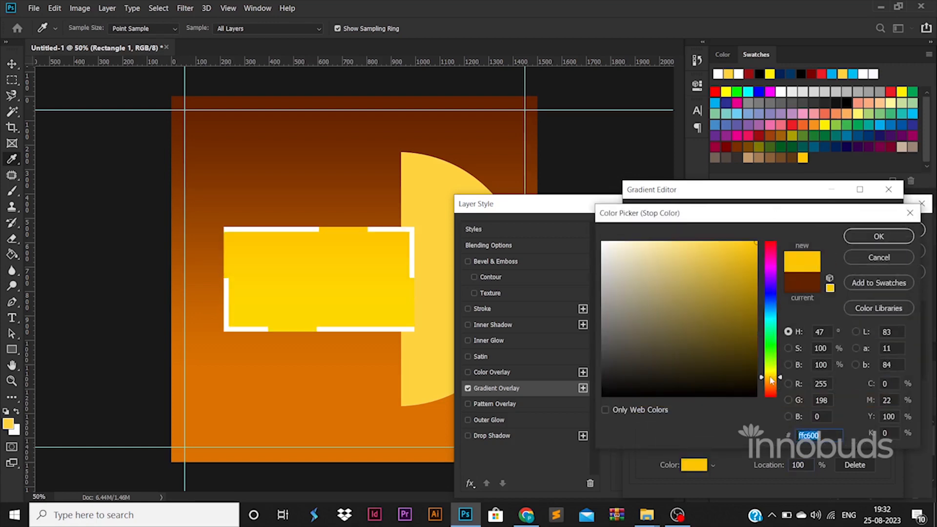
pyautogui.click(879, 237)
pyautogui.click(886, 216)
pyautogui.click(888, 215)
# Step: Move the rectangle's layer beneath the semicircle's layer
pyautogui.press('v')
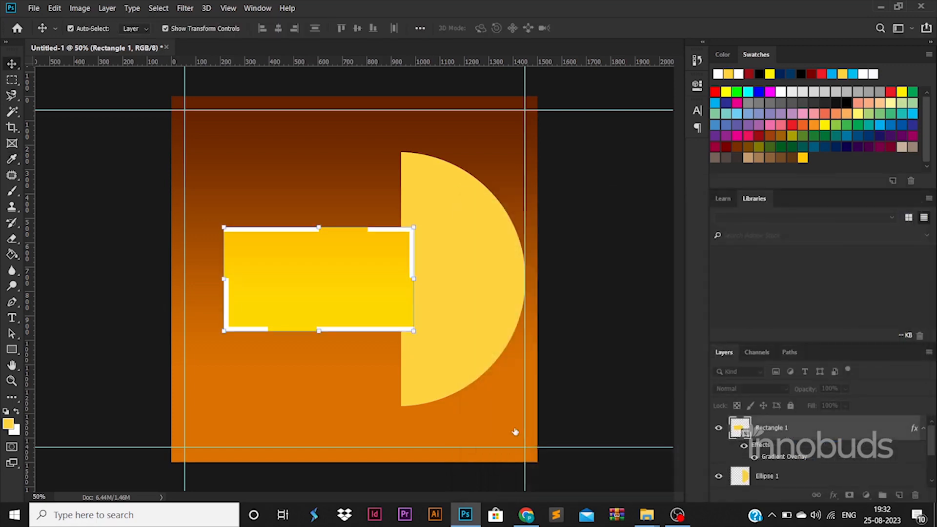
pyautogui.moveTo(778, 451); pyautogui.dragTo(768, 448)
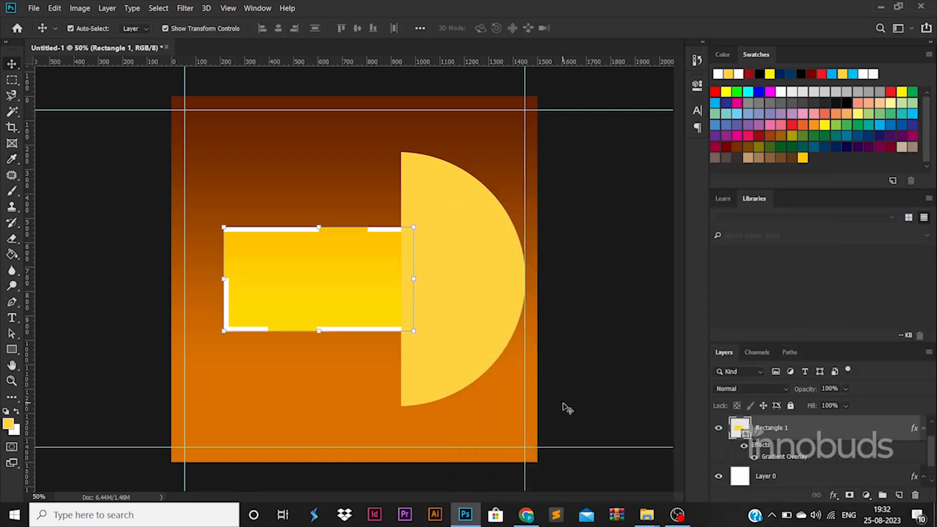
pyautogui.click(457, 266)
pyautogui.doubleClick(843, 433)
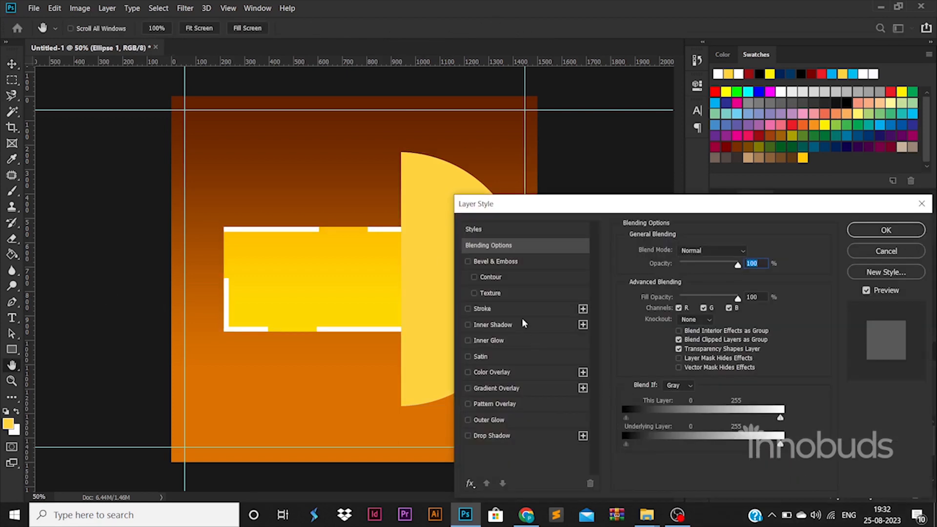
pyautogui.click(520, 310)
pyautogui.moveTo(672, 250); pyautogui.dragTo(675, 251)
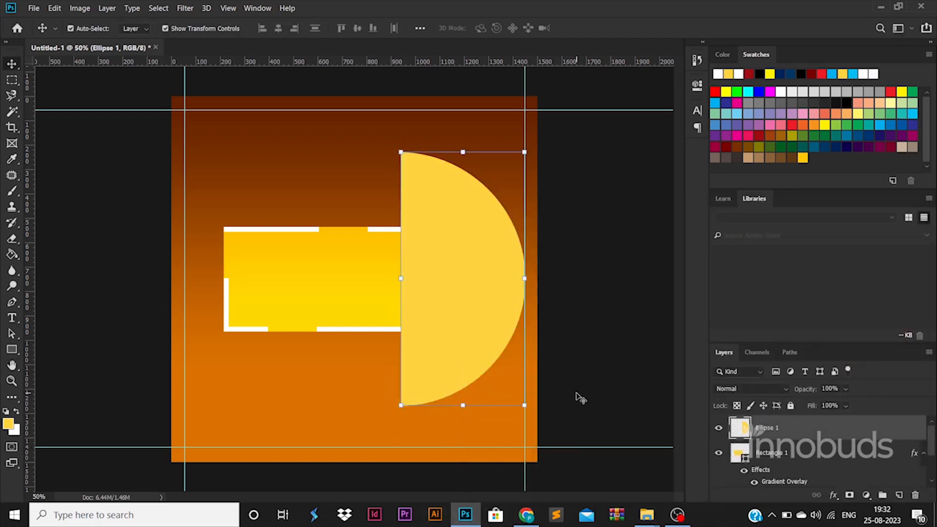
pyautogui.click(578, 405)
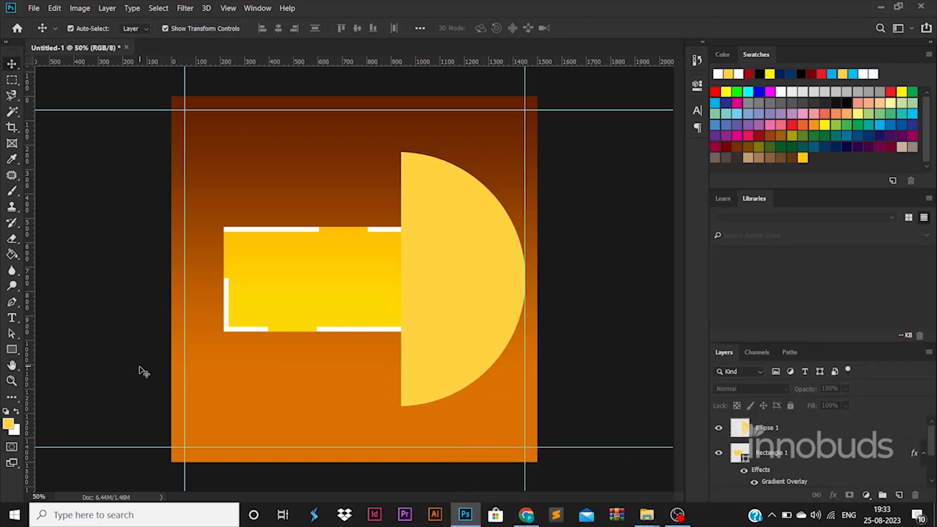
# Step: Draw a second rectangle about 612 × 502 px around the first one's left part, and stack it directly above the background layer
pyautogui.press('u')
pyautogui.moveTo(205, 214)
pyautogui.mouseDown()
pyautogui.moveTo(230, 282)
pyautogui.moveTo(279, 255)
pyautogui.mouseUp()
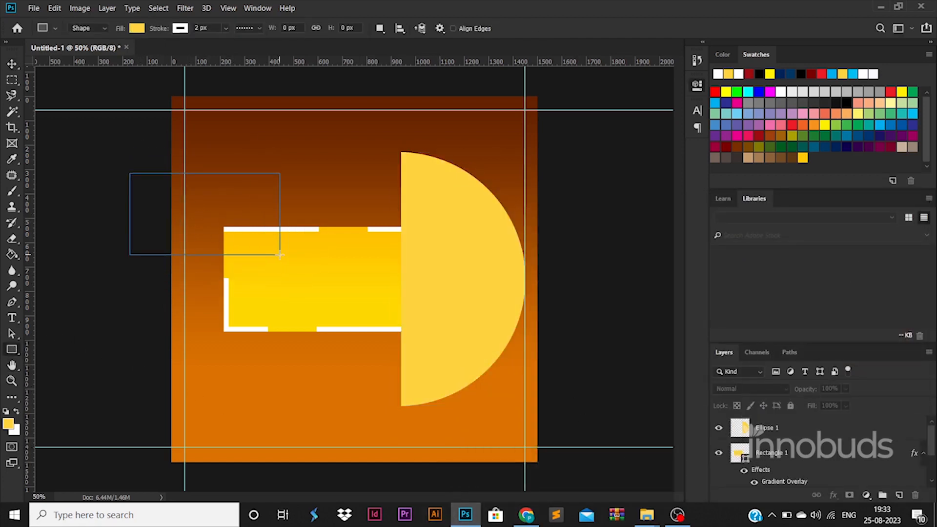
pyautogui.press('v')
pyautogui.moveTo(213, 253); pyautogui.dragTo(288, 302)
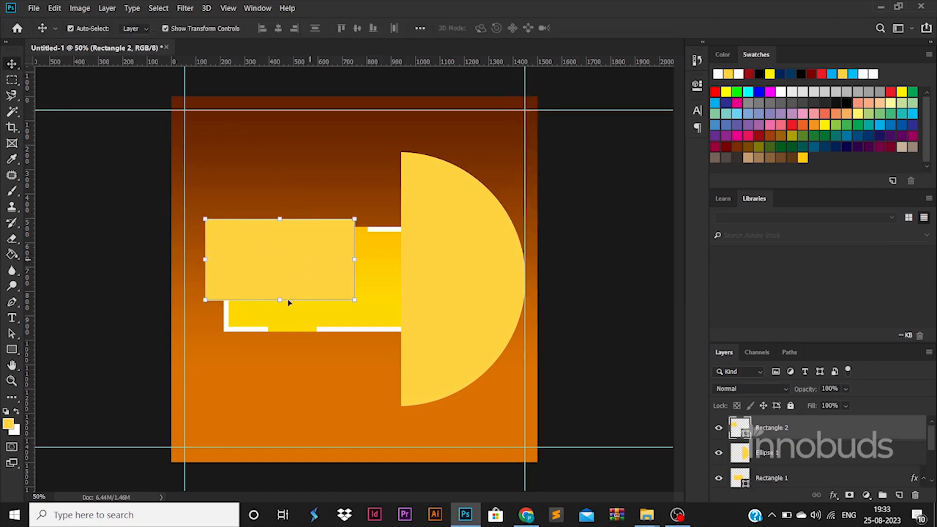
pyautogui.moveTo(354, 300); pyautogui.dragTo(353, 340)
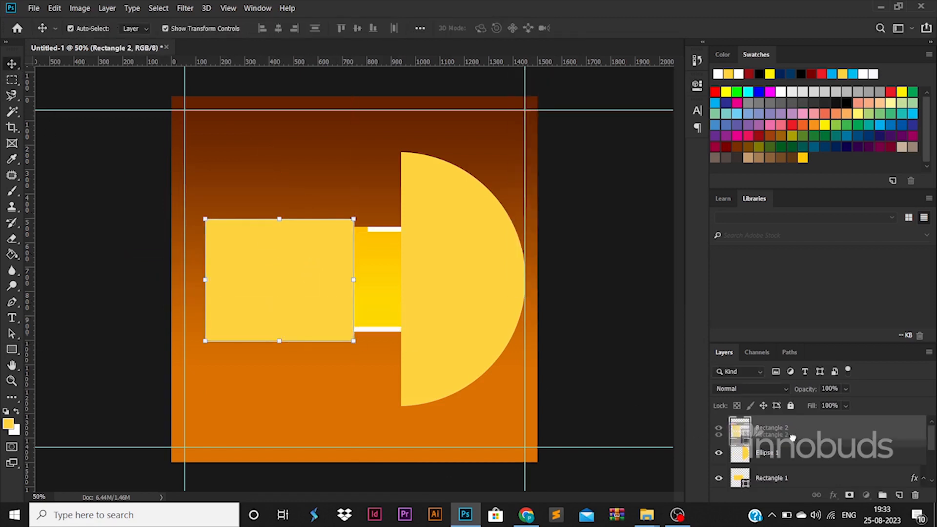
pyautogui.moveTo(776, 428)
pyautogui.mouseDown()
pyautogui.moveTo(780, 451)
pyautogui.moveTo(779, 430)
pyautogui.mouseUp()
# Step: Give the second rectangle a solid 10 px white stroke and no fill
pyautogui.press('u')
pyautogui.click(253, 29)
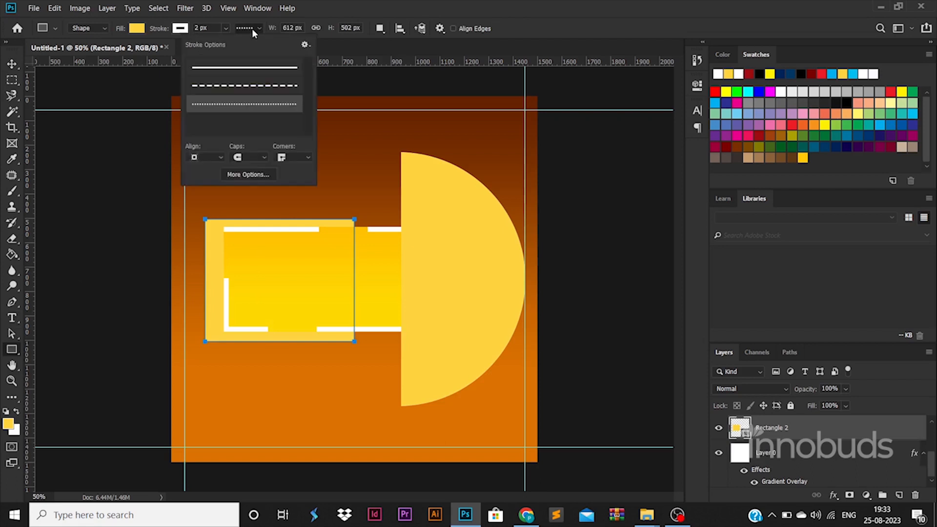
pyautogui.click(241, 70)
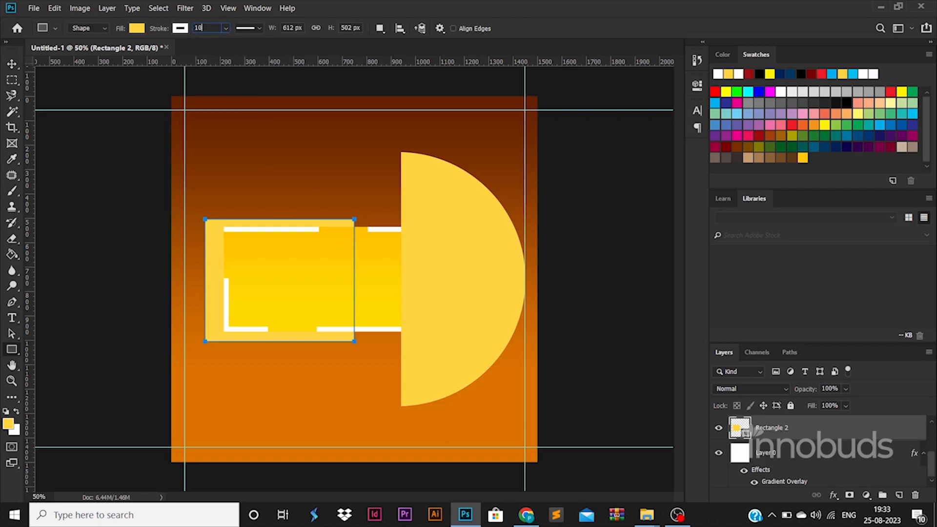
pyautogui.press('Return')
pyautogui.click(141, 30)
pyautogui.click(79, 52)
# Step: Nudge the white outlined rectangle slightly to the right
pyautogui.click(13, 65)
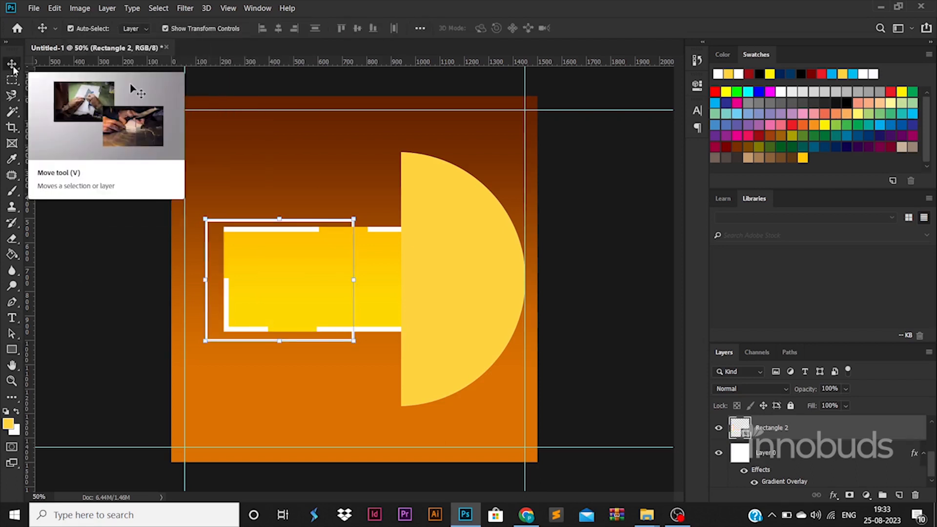
pyautogui.press('Right')
pyautogui.press('Right')
pyautogui.press('Right')
pyautogui.press('Right')
pyautogui.press('Right')
pyautogui.press('Right')
pyautogui.press('Right')
pyautogui.press('Right')
pyautogui.press('Right')
pyautogui.press('Right')
pyautogui.press('Right')
pyautogui.press('Right')
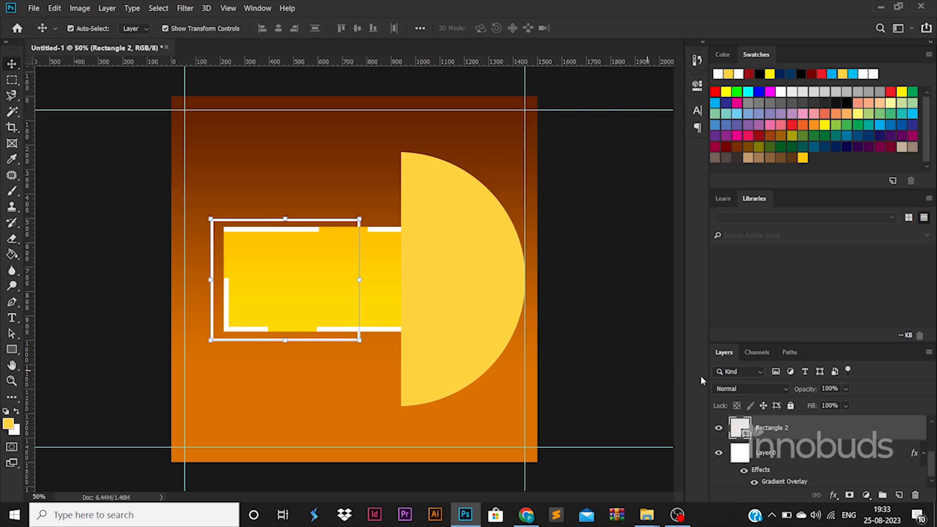
# Step: Rasterize the white outline and fade out its right end with a soft 480 px eraser
pyautogui.rightClick(812, 420)
pyautogui.click(697, 175)
pyautogui.press('e')
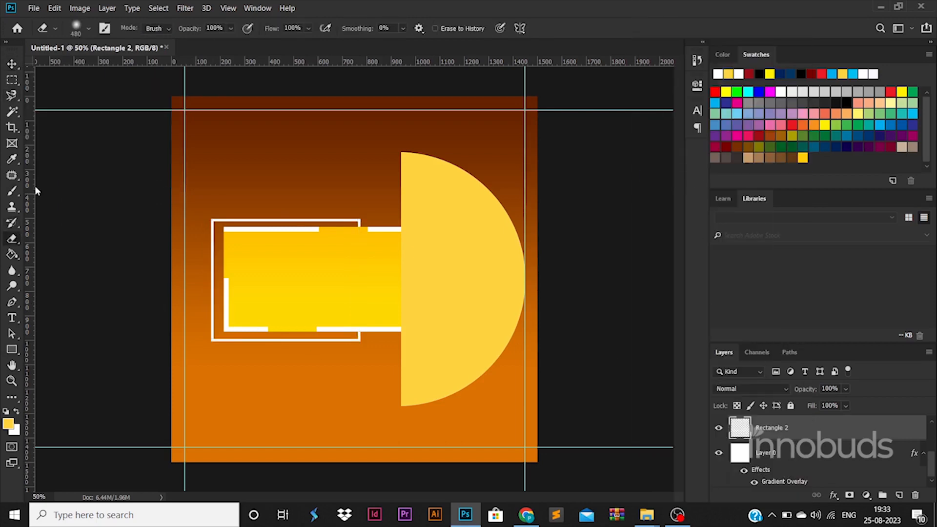
pyautogui.click(88, 29)
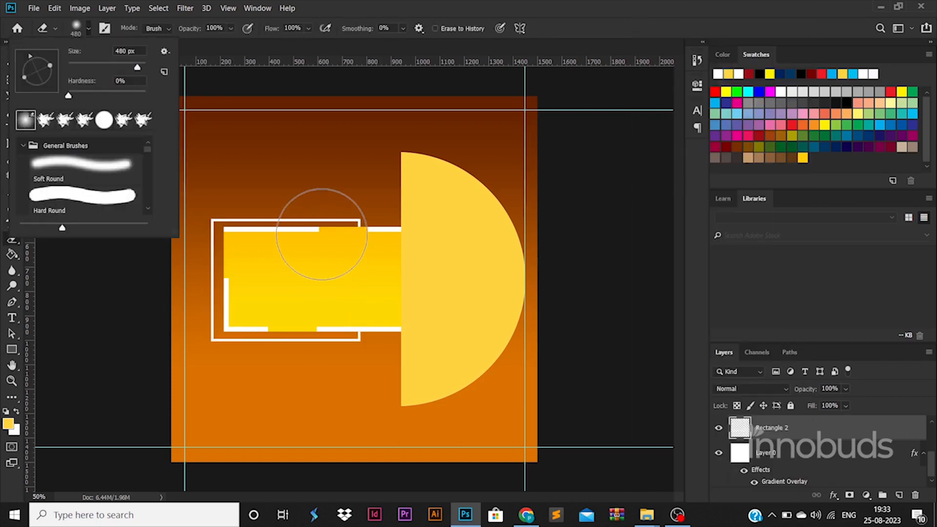
pyautogui.moveTo(322, 235)
pyautogui.mouseDown()
pyautogui.moveTo(347, 296)
pyautogui.moveTo(340, 349)
pyautogui.moveTo(313, 393)
pyautogui.mouseUp()
# Step: Try stretching the faded white outline to the right with Free Transform, and undo the change
pyautogui.hotkey('ctrl', 't')
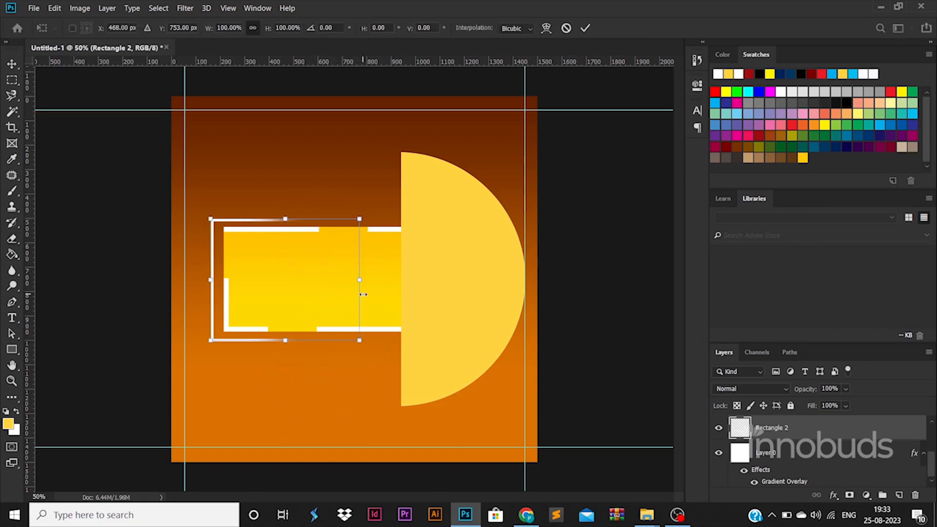
pyautogui.moveTo(359, 281)
pyautogui.mouseDown()
pyautogui.moveTo(454, 305)
pyautogui.moveTo(518, 308)
pyautogui.mouseUp()
pyautogui.press('Return')
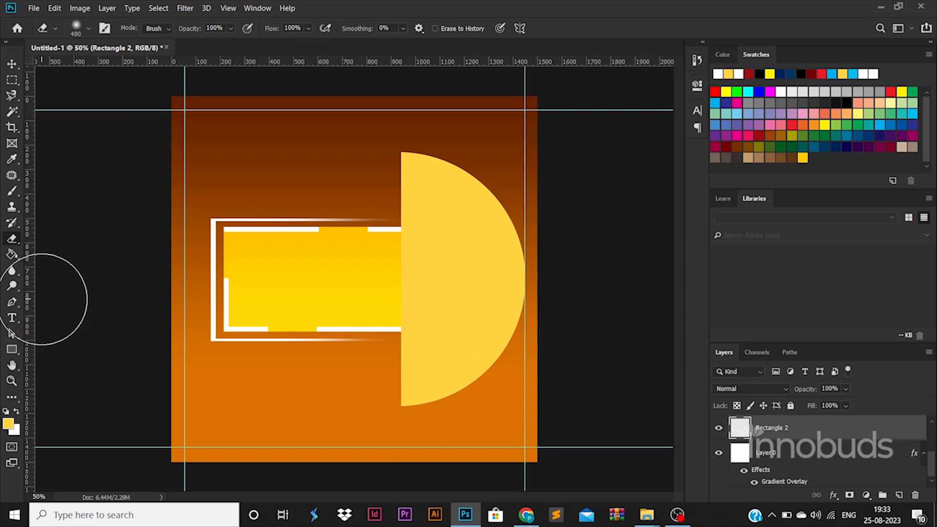
pyautogui.hotkey('ctrl', 'z')
# Step: Place the photo of people working at a desk above the semicircle, scaled to about 20.76% and covering it
pyautogui.click(12, 64)
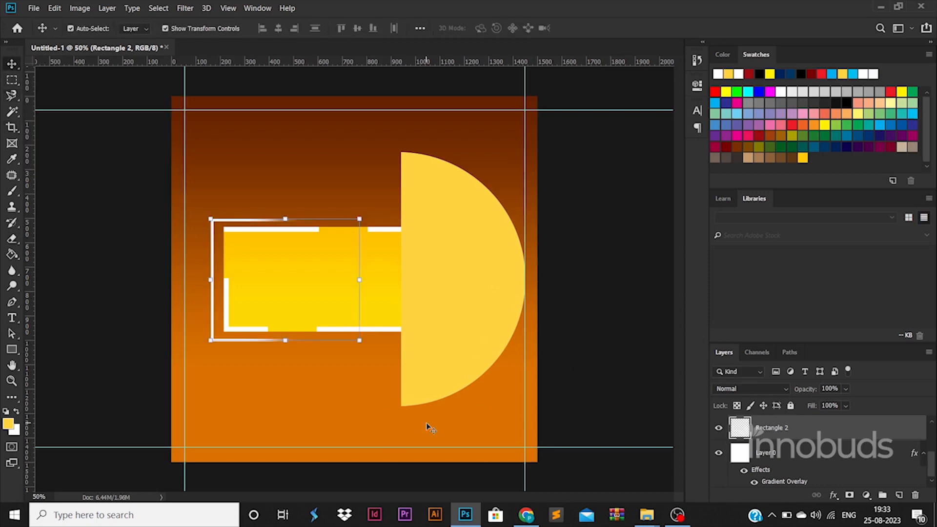
pyautogui.click(442, 360)
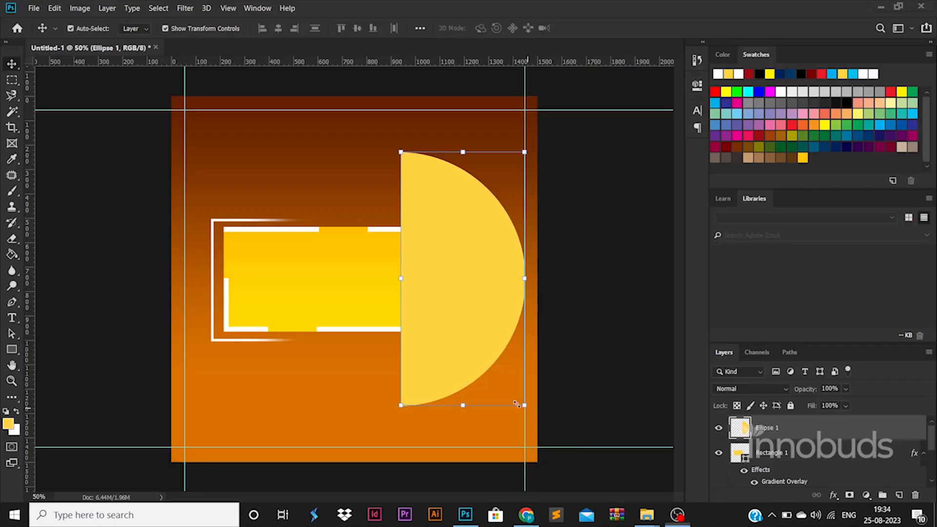
pyautogui.click(647, 515)
pyautogui.moveTo(205, 90); pyautogui.dragTo(421, 365)
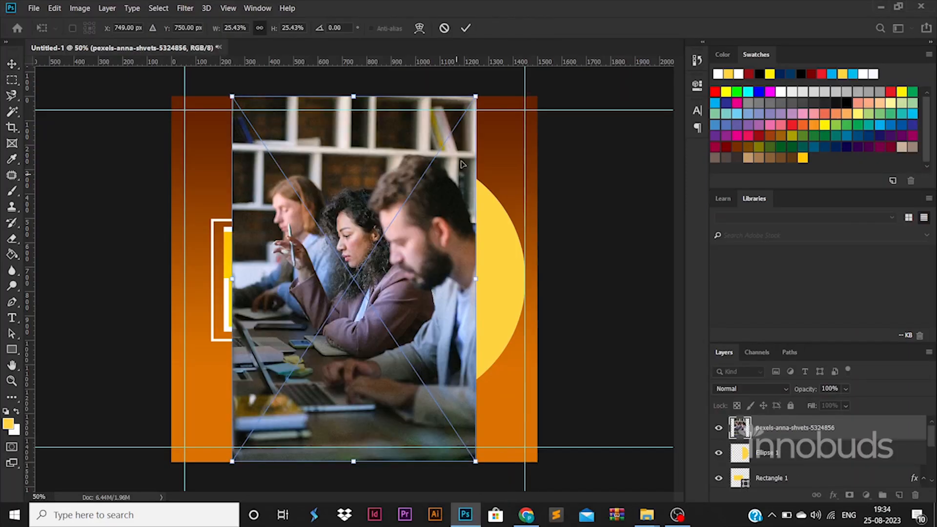
pyautogui.moveTo(477, 96); pyautogui.dragTo(433, 165)
pyautogui.moveTo(391, 271); pyautogui.dragTo(497, 225)
pyautogui.press('Return')
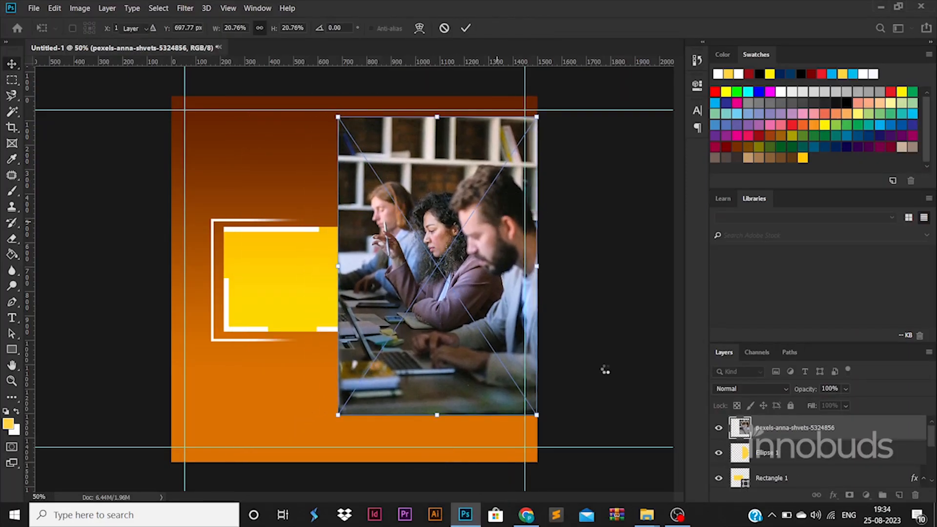
pyautogui.keyDown('ctrl'); pyautogui.click(739, 453); pyautogui.keyUp('ctrl')
pyautogui.rightClick(833, 428)
pyautogui.click(839, 429)
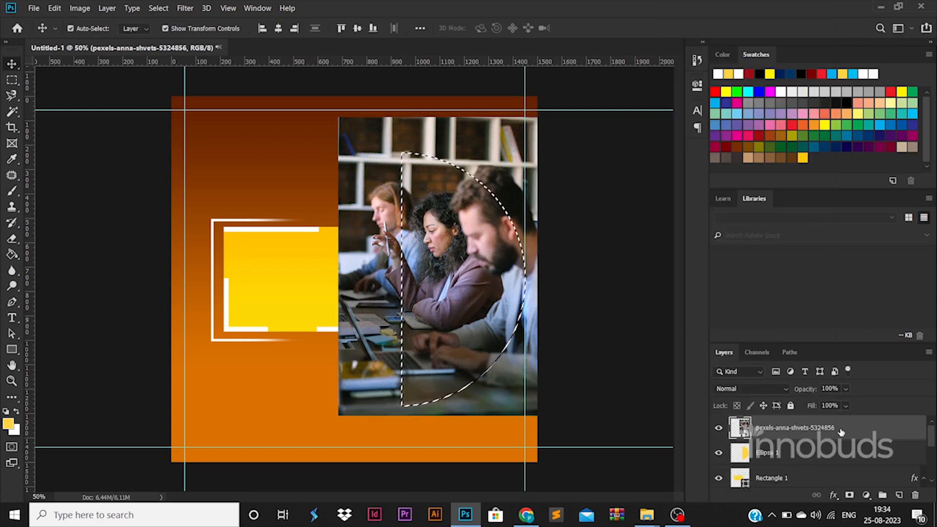
pyautogui.hotkey('ctrl', 'd')
# Step: Shift the photo slightly right and trim its rasterized layer to the semicircle by deleting everything outside that outline
pyautogui.moveTo(467, 318); pyautogui.dragTo(488, 317)
pyautogui.keyDown('ctrl'); pyautogui.click(739, 452); pyautogui.keyUp('ctrl')
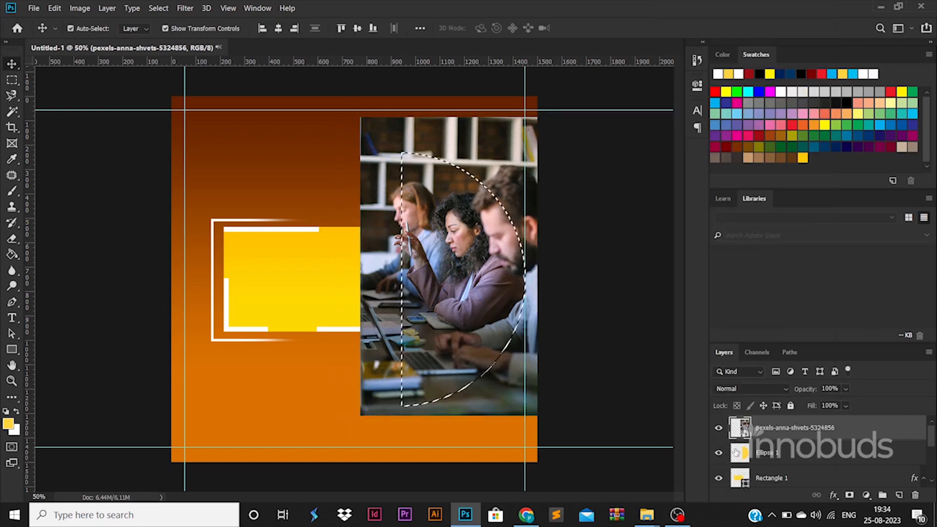
pyautogui.rightClick(829, 427)
pyautogui.click(676, 204)
pyautogui.hotkey('ctrl', 'shift', 'i')
pyautogui.press('Delete')
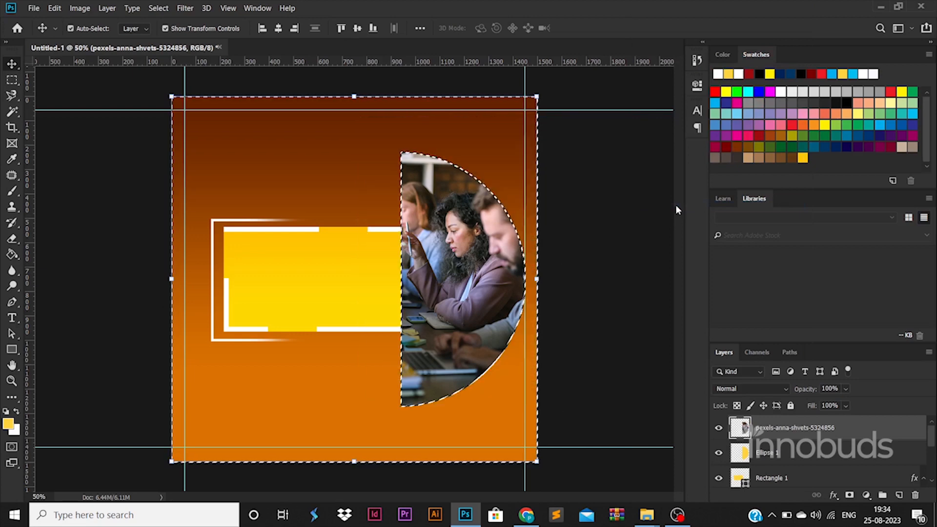
pyautogui.hotkey('ctrl', 'd')
# Step: Add an outside stroke about 18 px wide to the trimmed photo
pyautogui.doubleClick(897, 440)
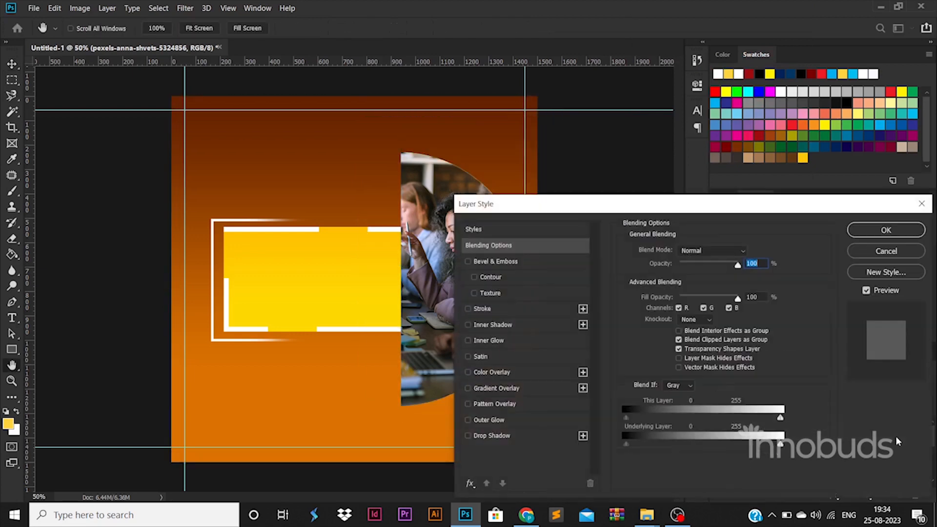
pyautogui.click(506, 312)
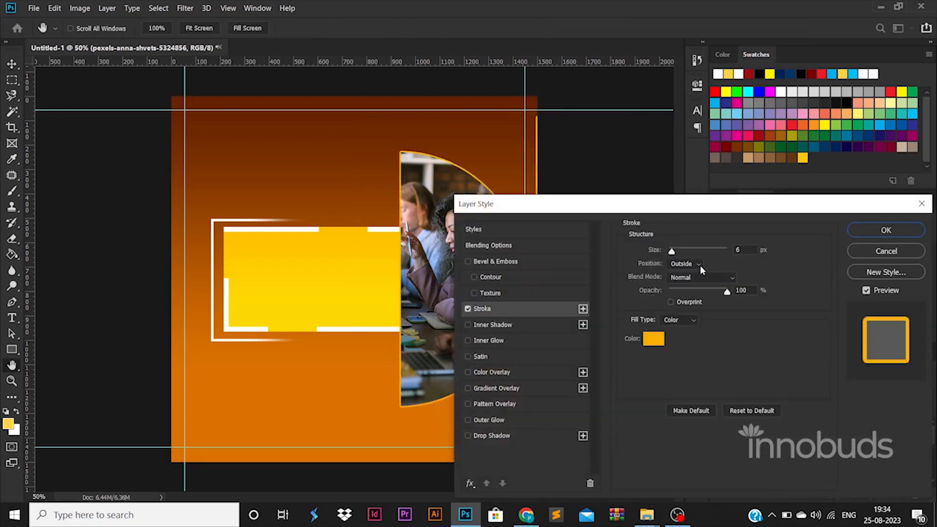
pyautogui.moveTo(672, 251); pyautogui.dragTo(679, 251)
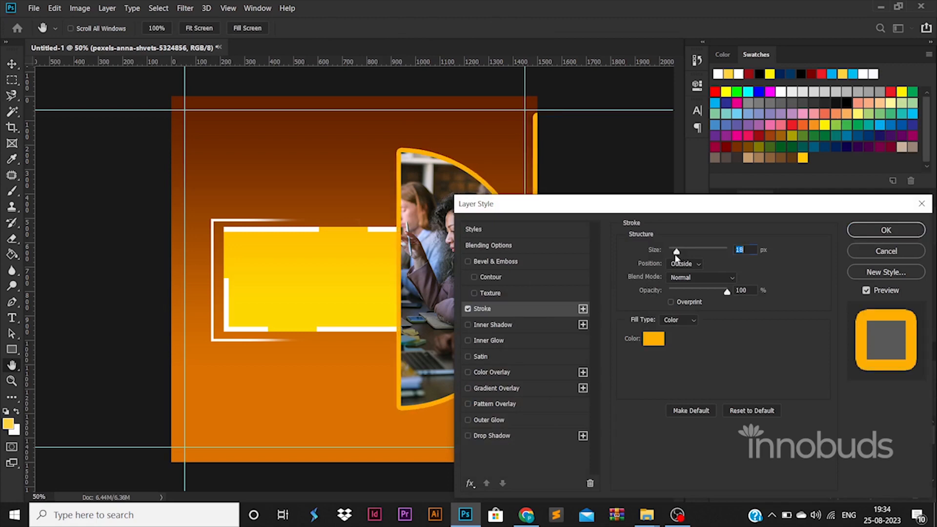
# Step: Colour the photo's stroke with a dark brown sampled from the background gradient and apply the layer style
pyautogui.click(654, 339)
pyautogui.write('ffffff')
pyautogui.click(490, 126)
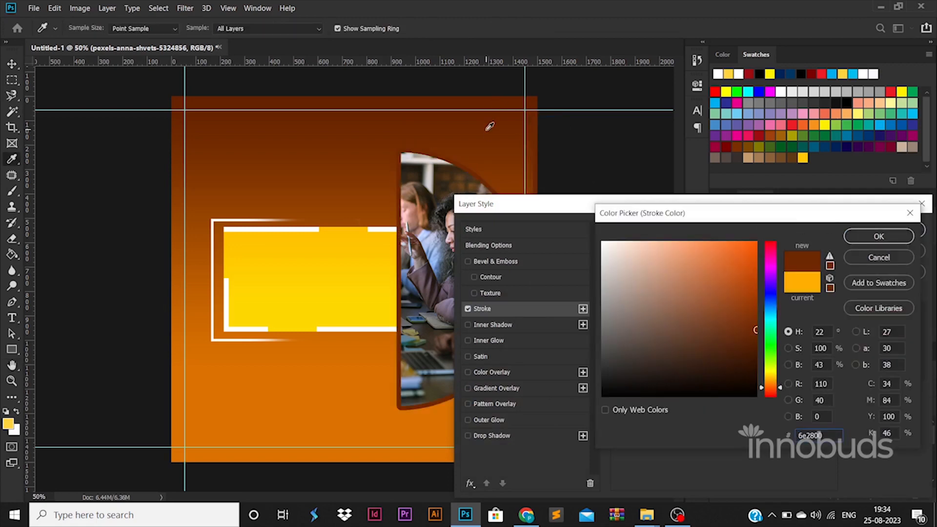
pyautogui.click(375, 195)
pyautogui.click(878, 236)
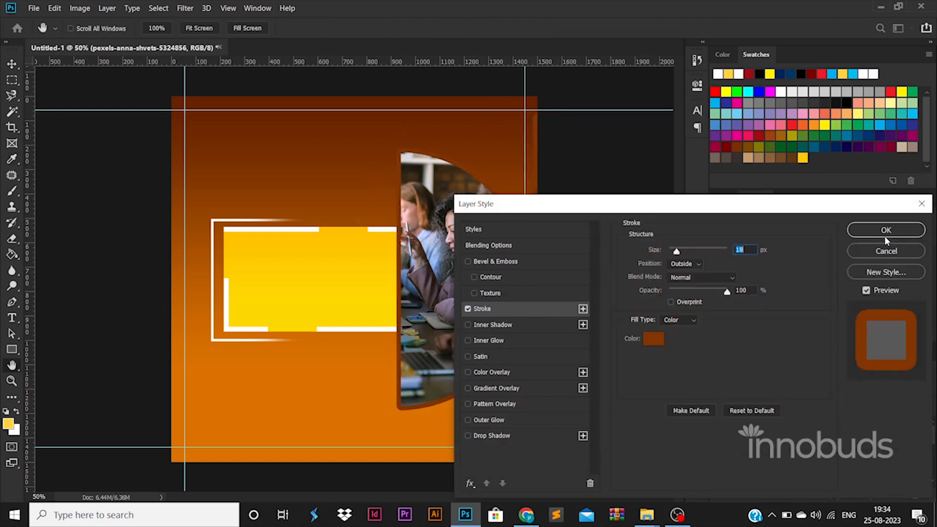
pyautogui.click(885, 235)
# Step: Enlarge the semicircular photo to about 104.11%
pyautogui.moveTo(564, 115); pyautogui.dragTo(565, 104)
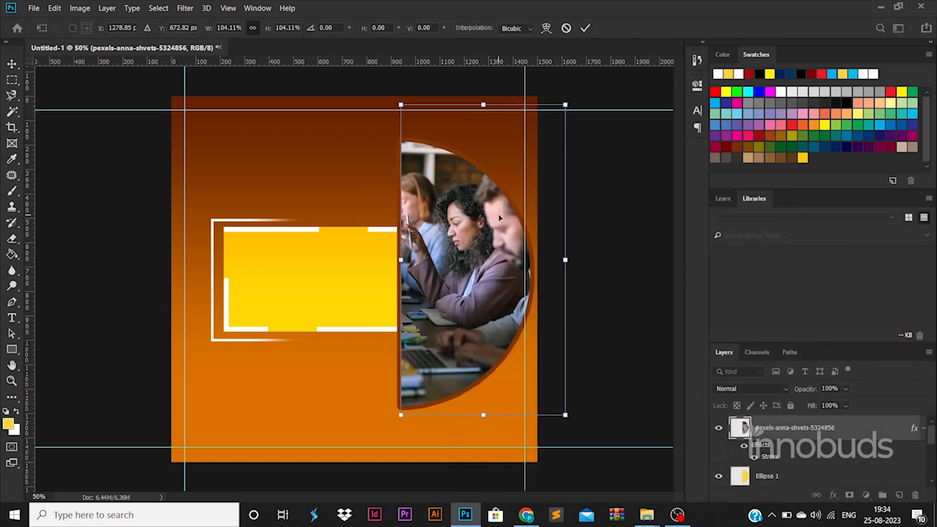
pyautogui.press('Return')
# Step: Create a copy of the yellow semicircle behind the photo, rotated about -19.11° and at 50% opacity
pyautogui.click(786, 478)
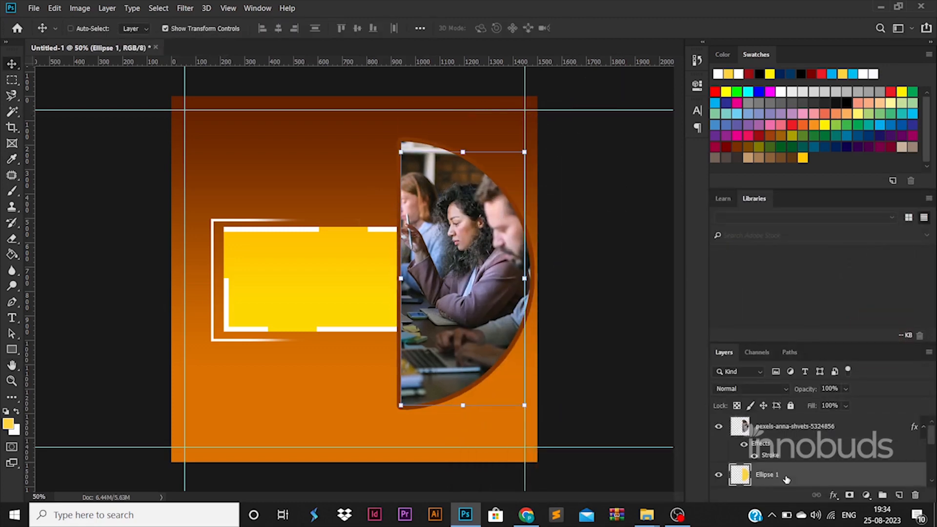
pyautogui.hotkey('ctrl', 'j')
pyautogui.hotkey('ctrl', 't')
pyautogui.moveTo(546, 358); pyautogui.dragTo(513, 287)
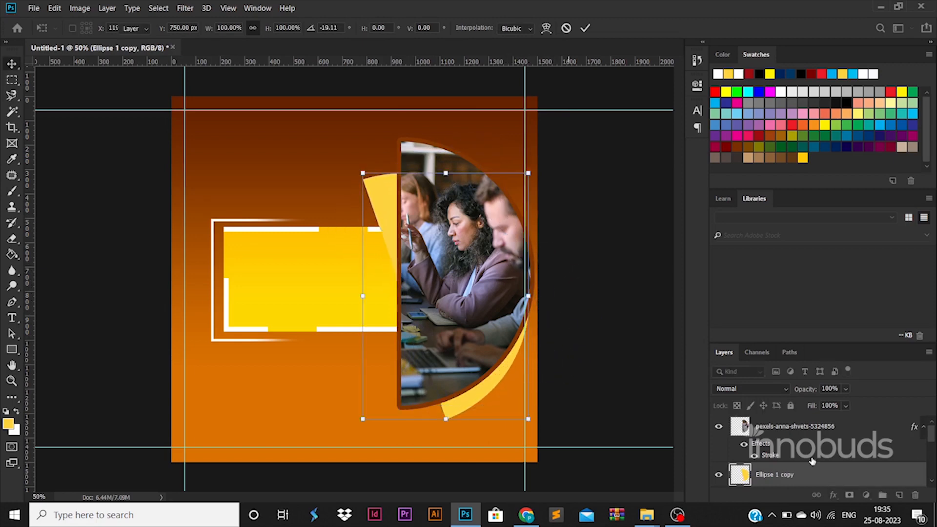
pyautogui.press('Return')
pyautogui.write('50')
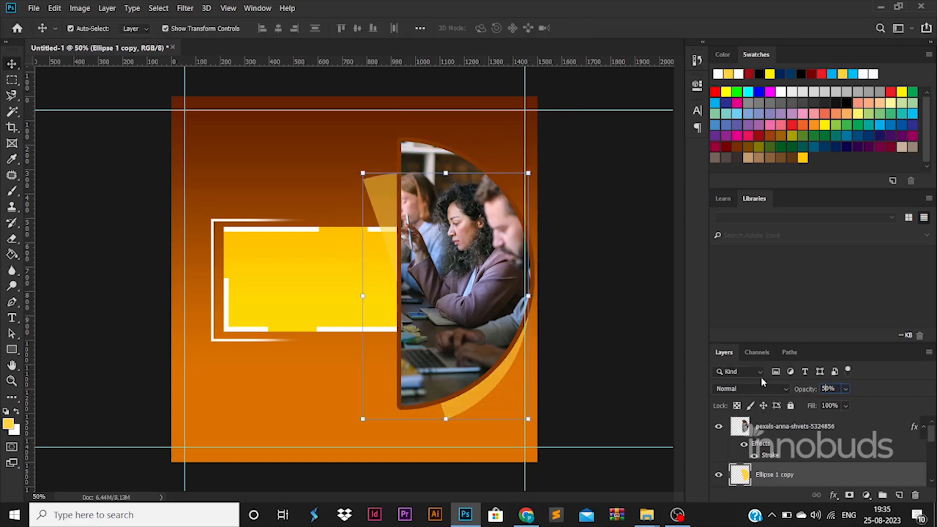
# Step: Select the photo, both semicircle and both rectangle layers, and enlarge them together to about 106.99%, starting at the vertical guide
pyautogui.keyDown('ctrl'); pyautogui.click(797, 438); pyautogui.keyUp('ctrl')
pyautogui.scroll(-1, 792, 451)
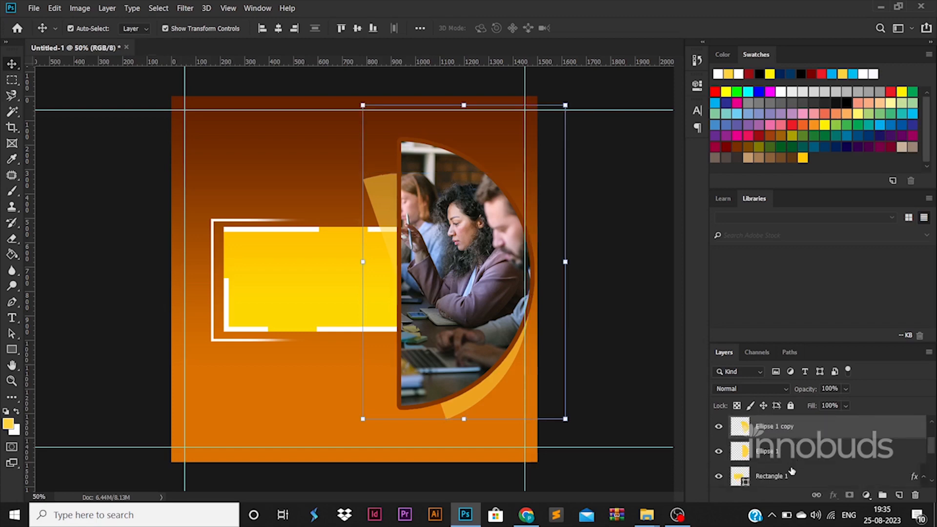
pyautogui.keyDown('ctrl'); pyautogui.click(791, 475); pyautogui.keyUp('ctrl')
pyautogui.scroll(-1, 794, 453)
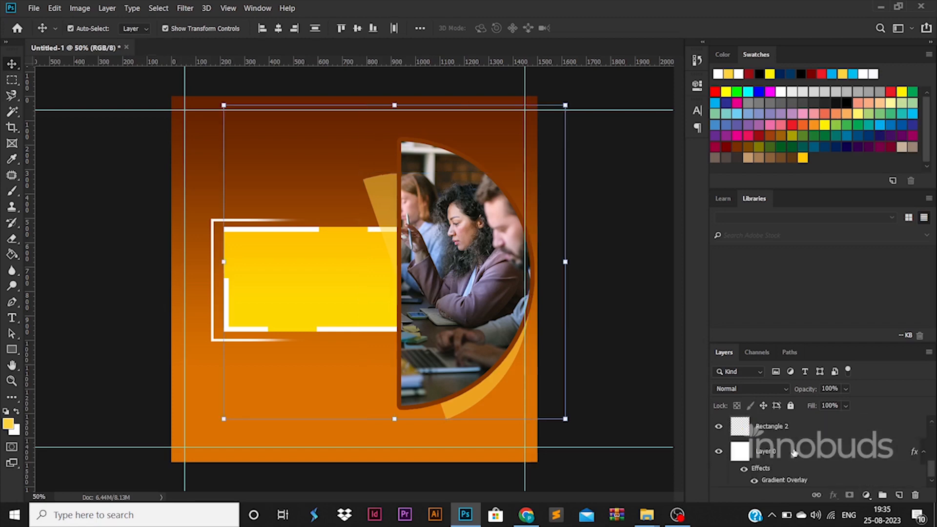
pyautogui.keyDown('ctrl'); pyautogui.click(796, 426); pyautogui.keyUp('ctrl')
pyautogui.moveTo(211, 424); pyautogui.dragTo(186, 444)
pyautogui.moveTo(320, 334); pyautogui.dragTo(320, 326)
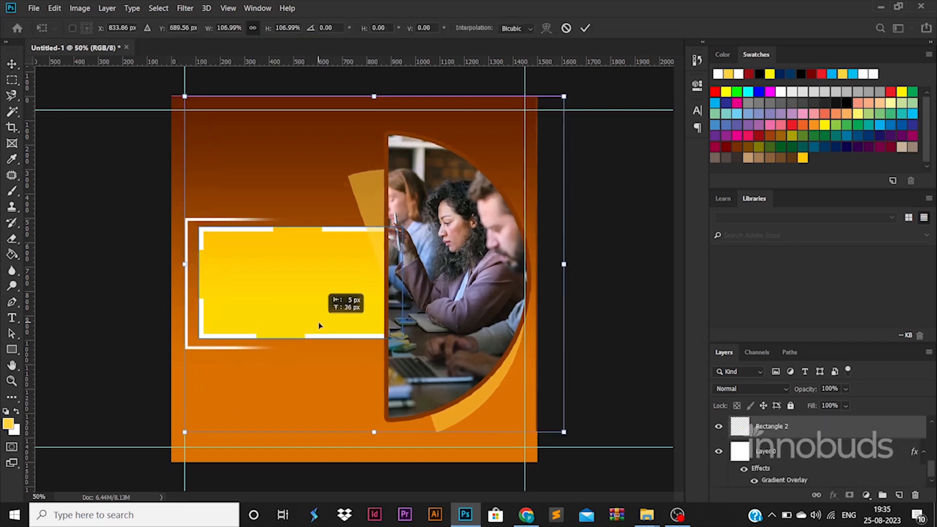
pyautogui.press('Return')
# Step: Reduce the selected artwork to about 99.01% and nudge it left until the white outline meets the vertical guide
pyautogui.moveTo(565, 97)
pyautogui.mouseDown()
pyautogui.moveTo(550, 109)
pyautogui.moveTo(568, 108)
pyautogui.mouseUp()
pyautogui.moveTo(485, 182); pyautogui.dragTo(485, 207)
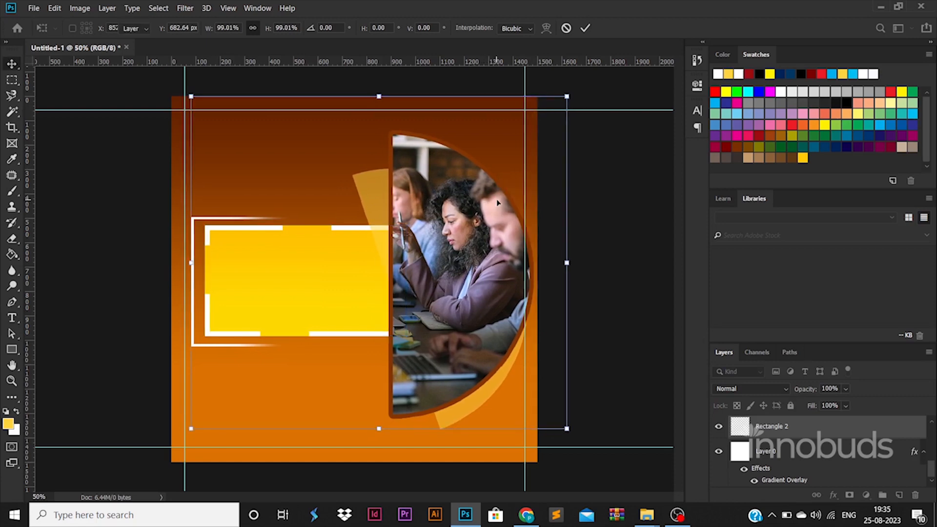
pyautogui.press('Return')
pyautogui.press('Left')
pyautogui.press('Left')
pyautogui.press('Left')
pyautogui.press('Left')
pyautogui.press('Left')
pyautogui.press('Left')
pyautogui.press('Left')
pyautogui.press('Left')
pyautogui.press('Left')
pyautogui.press('Left')
pyautogui.press('Left')
pyautogui.press('Left')
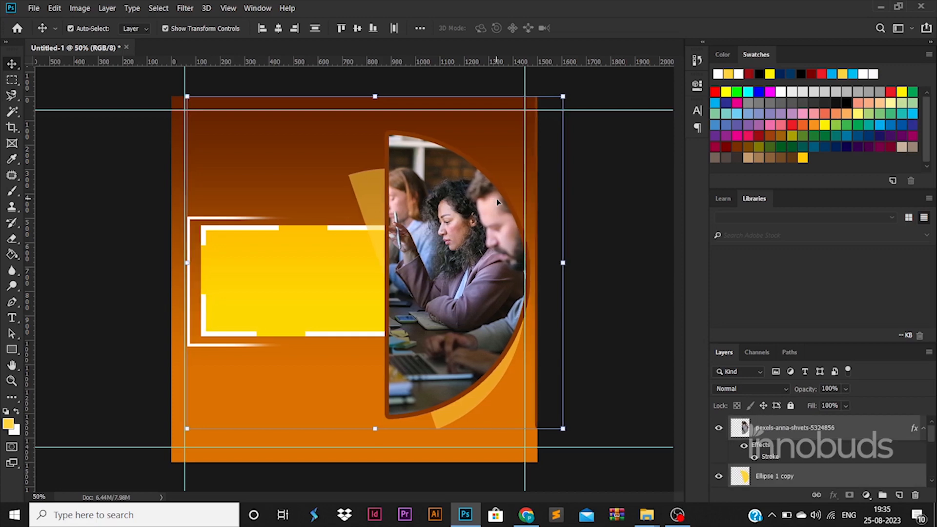
# Step: Remove the stray strip of the photo layer along the canvas's right edge using a rectangular selection
pyautogui.click(810, 434)
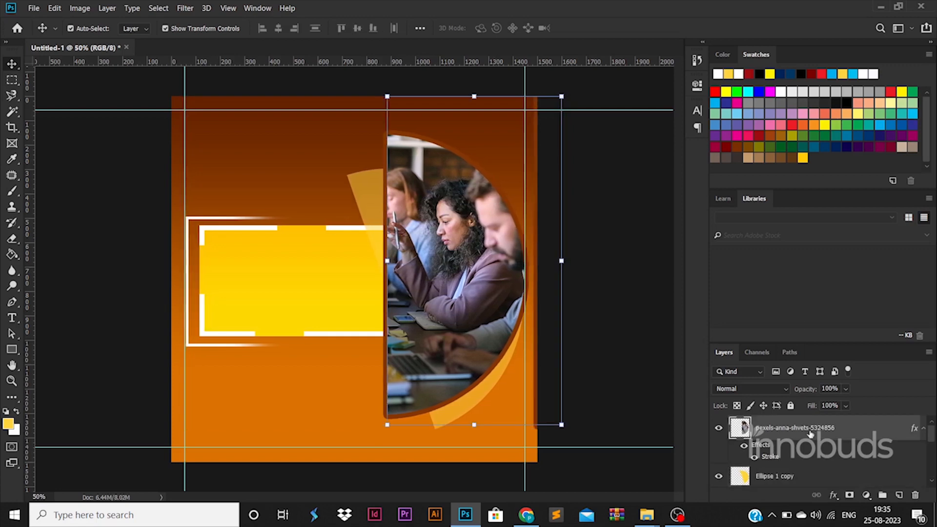
pyautogui.click(14, 82)
pyautogui.moveTo(530, 88); pyautogui.dragTo(596, 470)
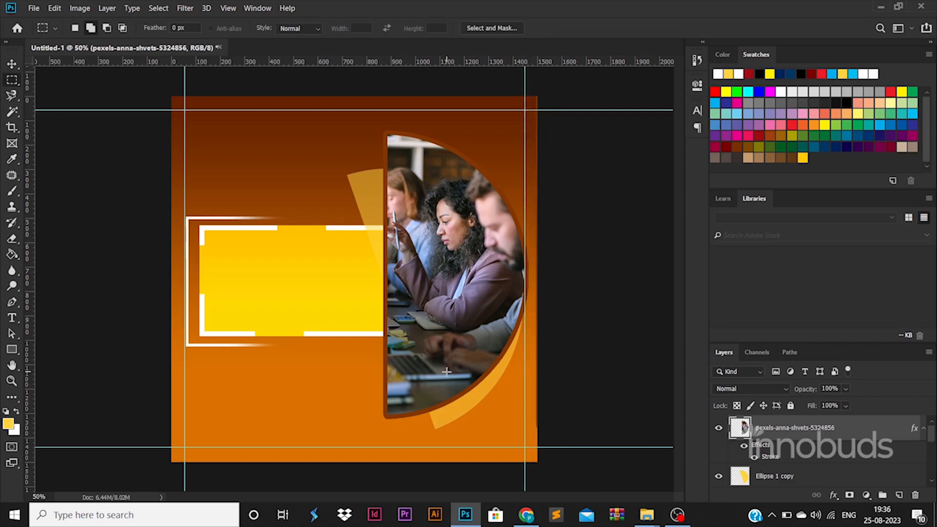
# Step: Add a rectangle in the canvas's upper-left corner, resized to start at the vertical guide and overlap the top edge
pyautogui.click(12, 350)
pyautogui.moveTo(190, 154)
pyautogui.mouseDown()
pyautogui.moveTo(229, 188)
pyautogui.moveTo(237, 180)
pyautogui.mouseUp()
pyautogui.click(12, 64)
pyautogui.moveTo(217, 150); pyautogui.dragTo(238, 159)
pyautogui.moveTo(248, 145); pyautogui.dragTo(250, 136)
pyautogui.press('Return')
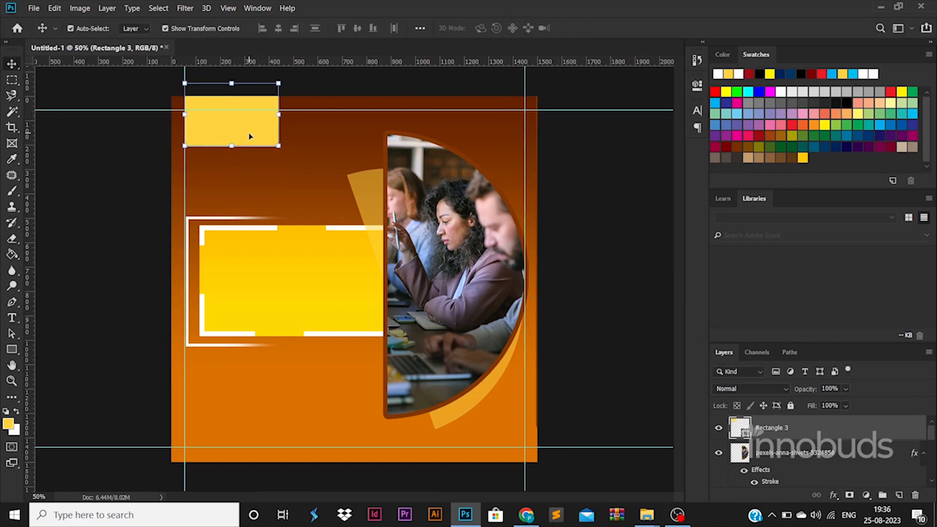
# Step: Give the upper-left rectangle a white colour overlay and a drop shadow
pyautogui.doubleClick(886, 434)
pyautogui.click(492, 372)
pyautogui.click(743, 253)
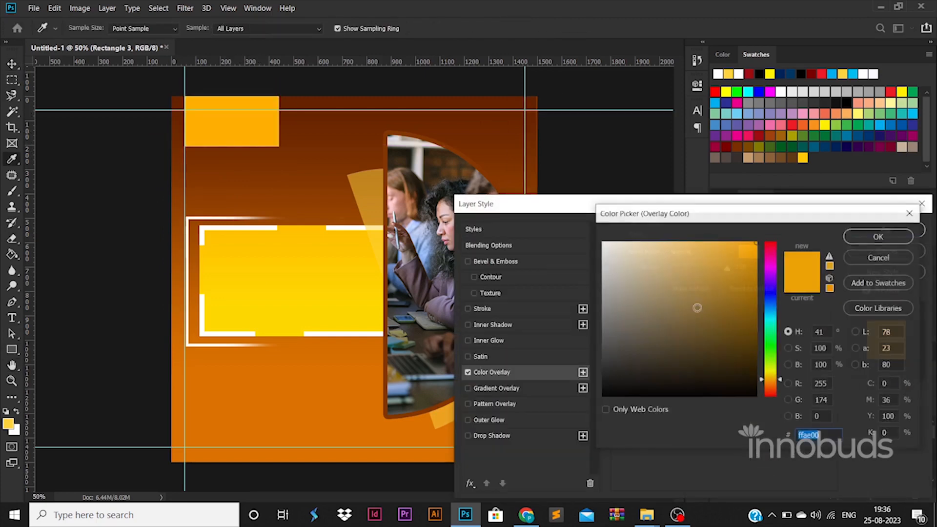
pyautogui.click(604, 243)
pyautogui.click(879, 236)
pyautogui.click(492, 436)
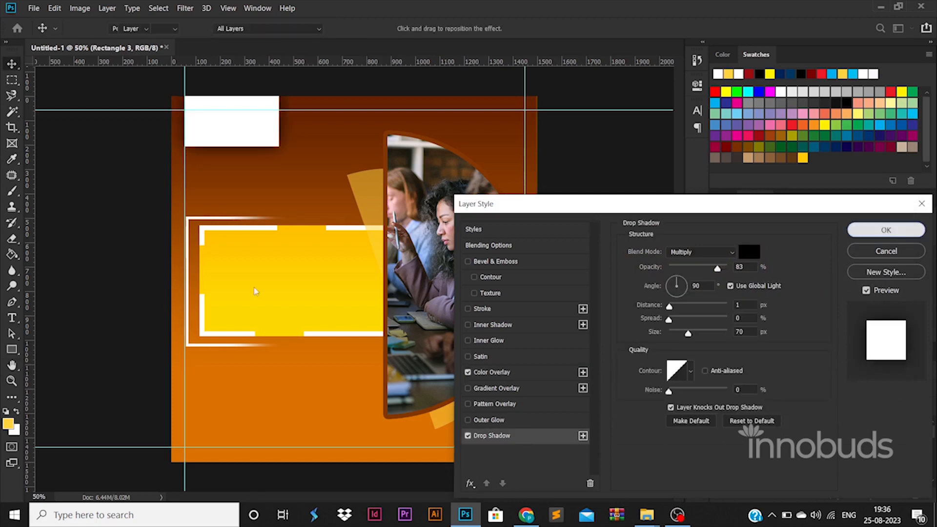
pyautogui.click(881, 228)
# Step: Add the text "LOGO", enlarge it to about 93.08 pt and place it on the white rectangle
pyautogui.press('t')
pyautogui.click(303, 188)
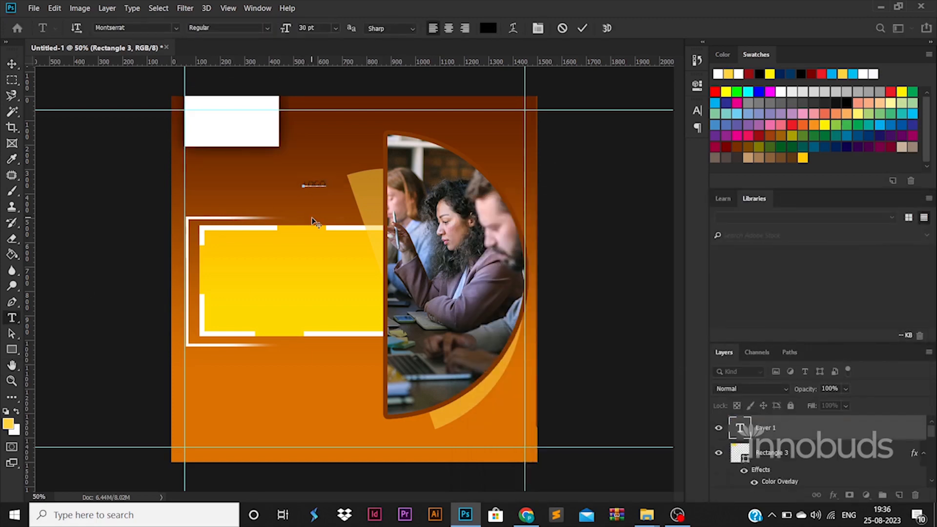
pyautogui.click(12, 64)
pyautogui.moveTo(326, 180); pyautogui.dragTo(237, 136)
pyautogui.moveTo(268, 109); pyautogui.dragTo(255, 114)
pyautogui.moveTo(227, 129); pyautogui.dragTo(242, 127)
pyautogui.press('Return')
# Step: Set the LOGO text to Montserrat ExtraBold in a dark brown sampled from the background gradient and centre it on the white rectangle
pyautogui.doubleClick(740, 428)
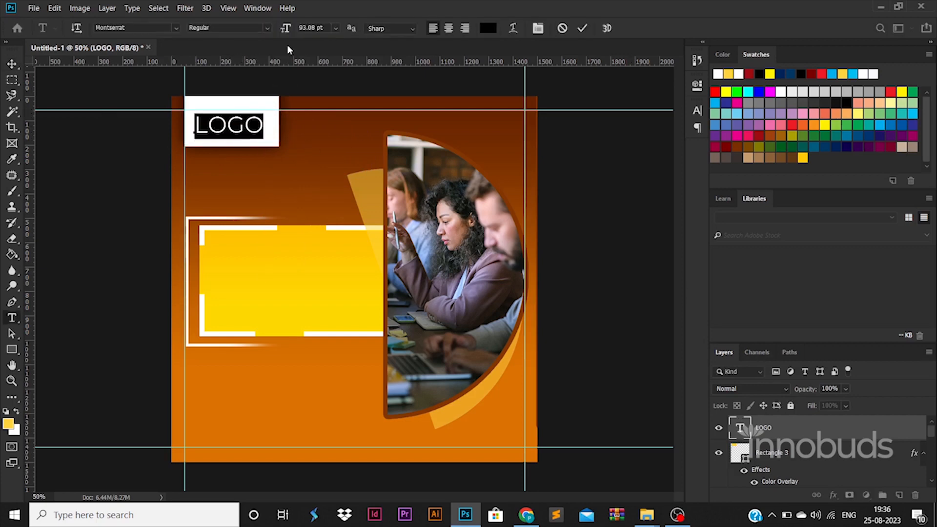
pyautogui.click(268, 28)
pyautogui.click(246, 175)
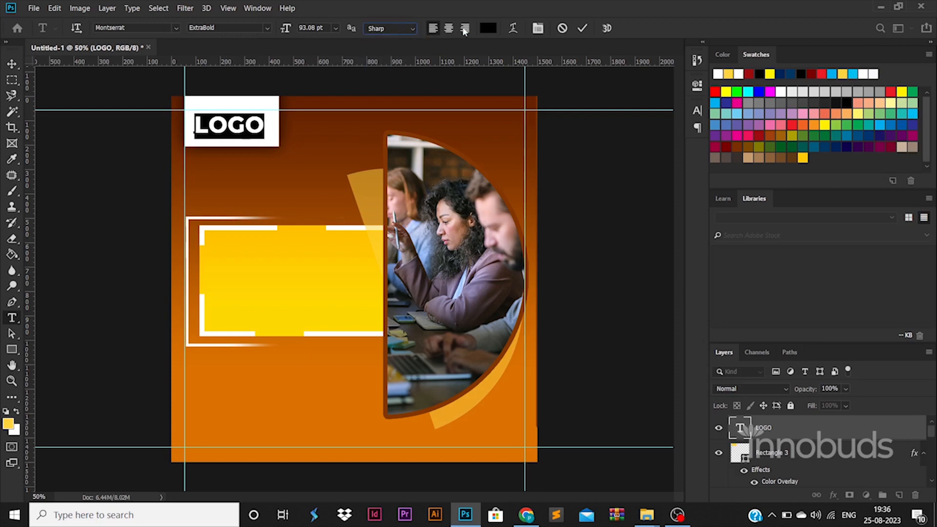
pyautogui.click(487, 28)
pyautogui.click(479, 116)
pyautogui.click(878, 236)
pyautogui.click(11, 64)
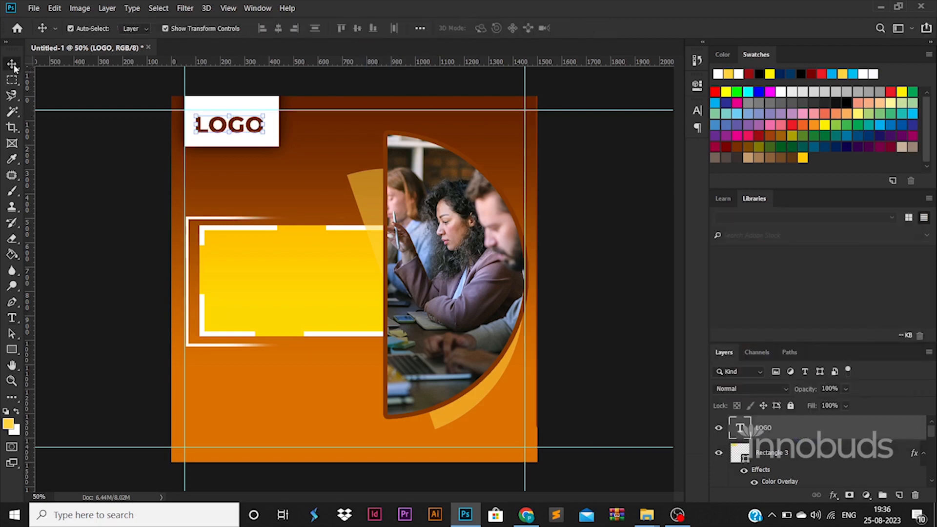
pyautogui.click(93, 194)
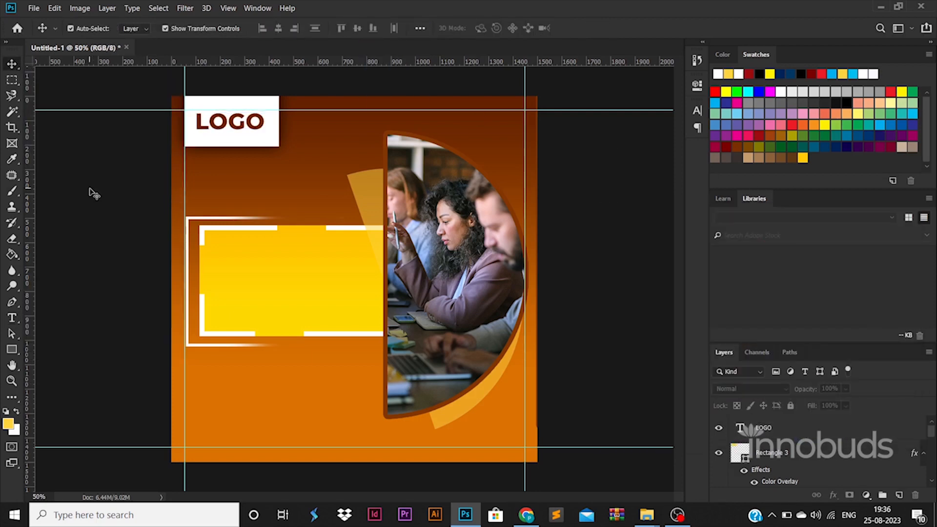
# Step: Add the four-line heading "COMPANY SERVICES & DESCRIPTION GOES HERE", enlarged to about 77.61 pt, on the yellow rectangle
pyautogui.click(12, 319)
pyautogui.click(283, 184)
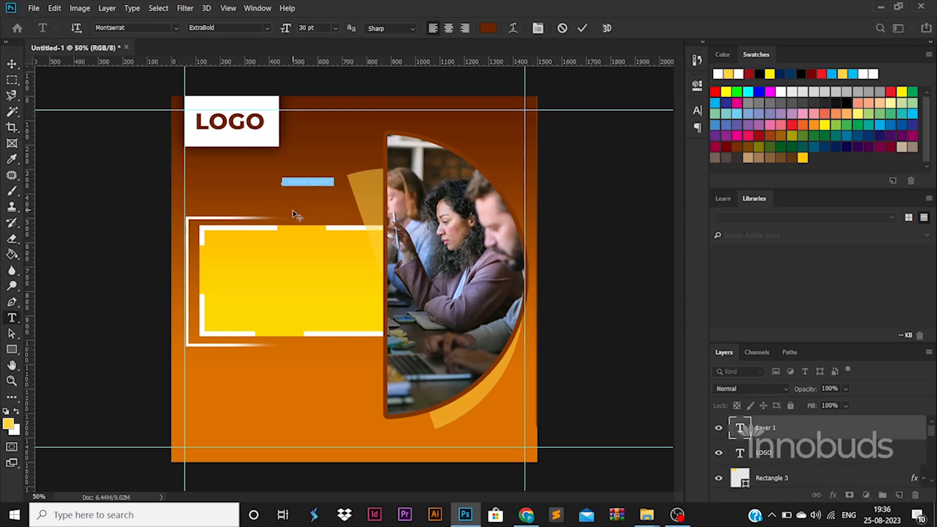
pyautogui.hotkey('ctrl', 'a')
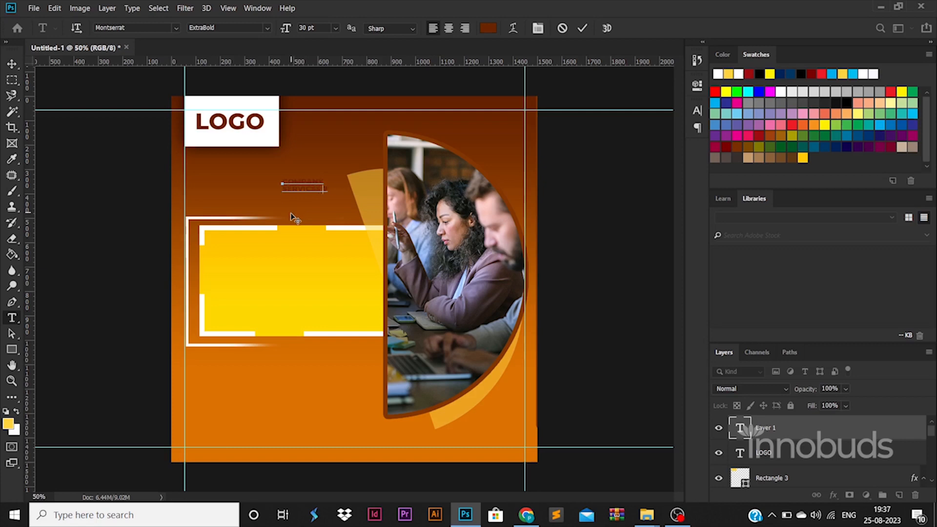
pyautogui.press('Return')
pyautogui.write('DESCRIPTION')
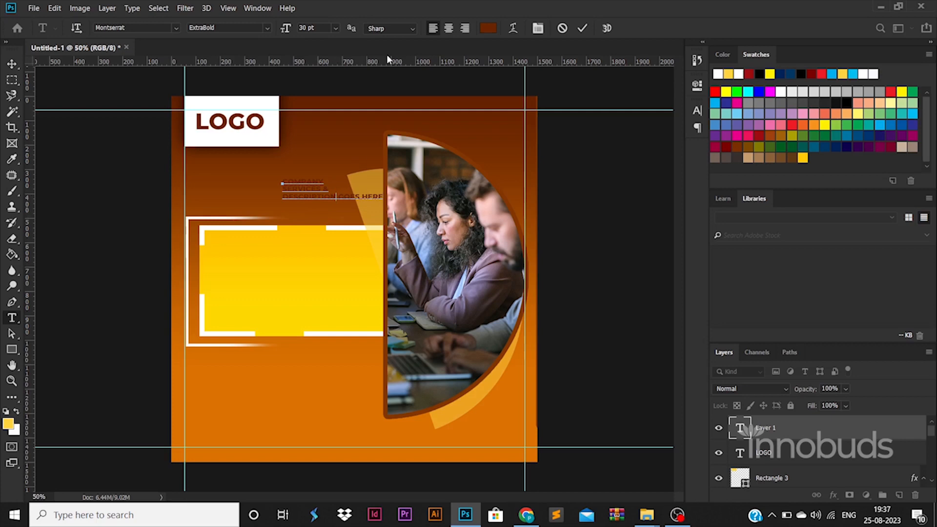
pyautogui.click(11, 64)
pyautogui.moveTo(336, 178); pyautogui.dragTo(420, 130)
pyautogui.moveTo(363, 165); pyautogui.dragTo(299, 275)
# Step: Change the whole heading's text colour to black
pyautogui.doubleClick(299, 275)
pyautogui.click(488, 28)
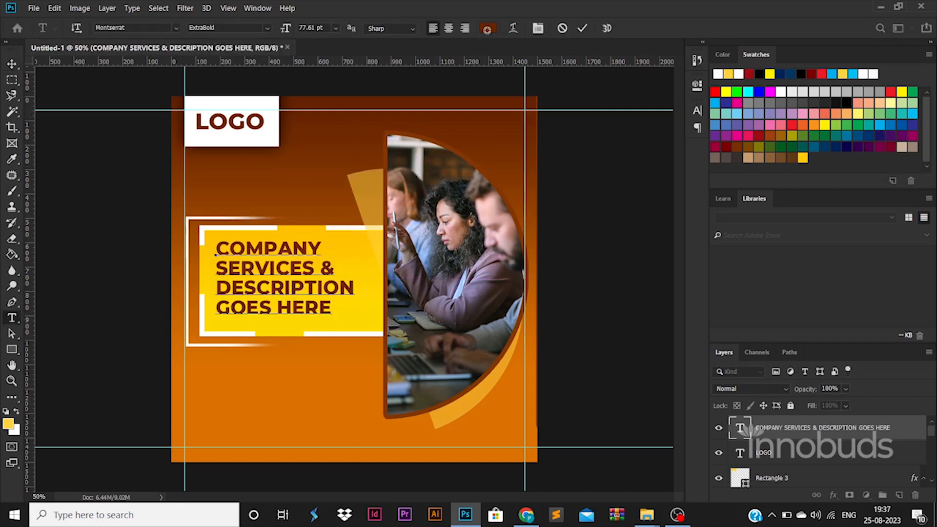
pyautogui.click(878, 236)
pyautogui.click(334, 307)
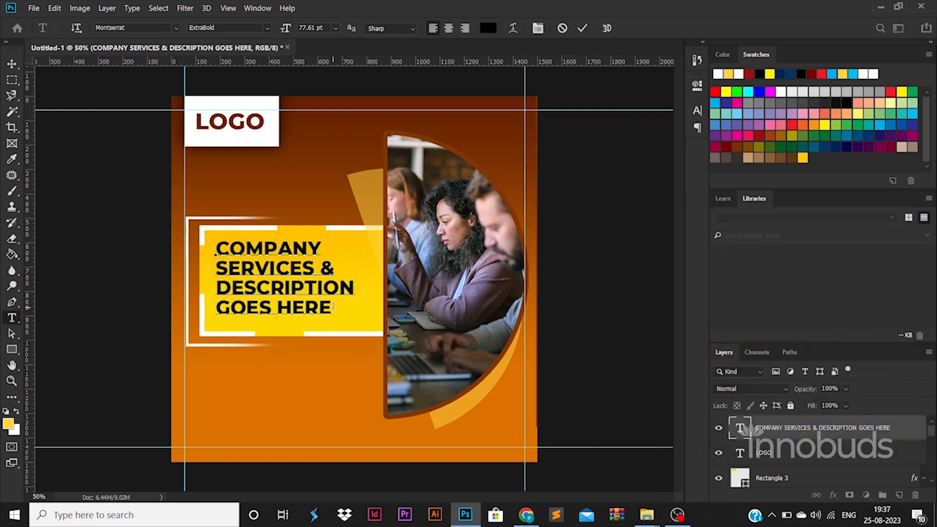
# Step: Set the words "COMPANY SERVICES &" in a light Montserrat weight
pyautogui.moveTo(330, 268); pyautogui.dragTo(185, 235)
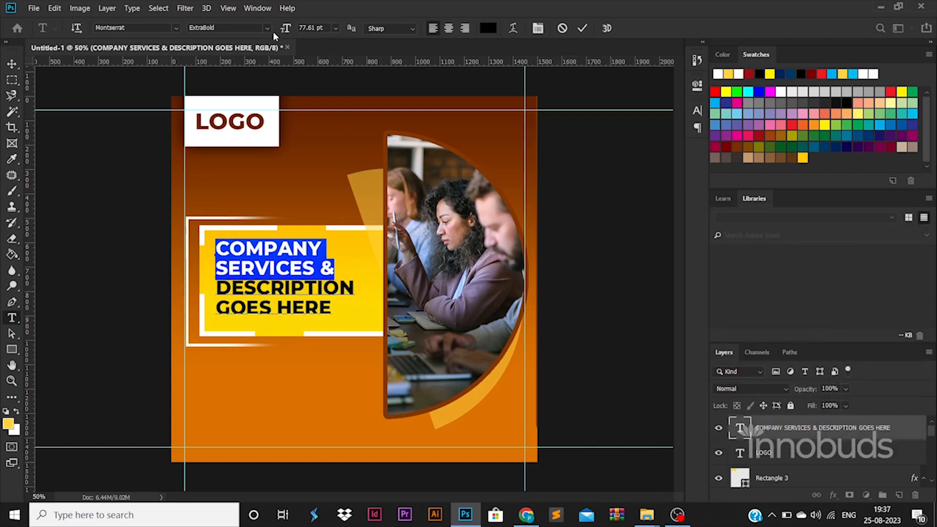
pyautogui.click(267, 27)
pyautogui.click(230, 92)
pyautogui.click(12, 63)
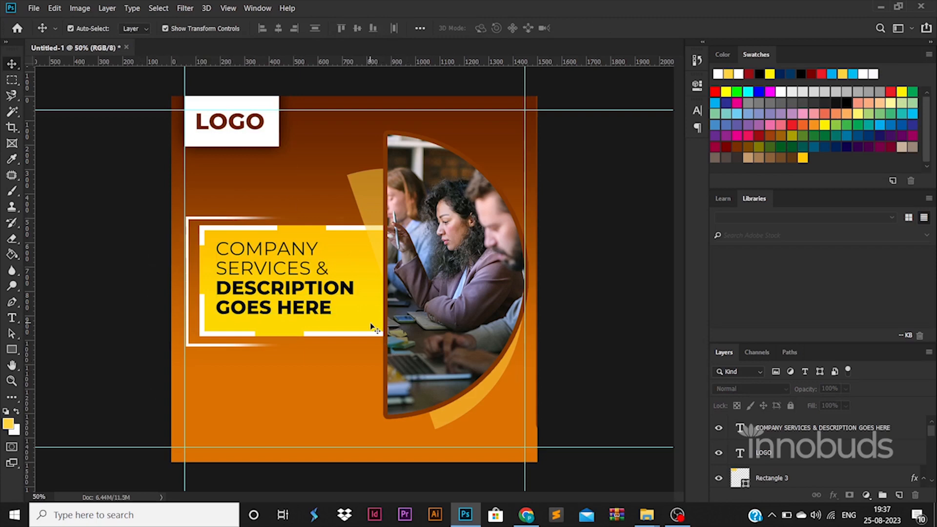
# Step: Duplicate the yellow rectangle and scale the copy to about 76.27% by 25.31% at the guides' lower-left intersection
pyautogui.moveTo(371, 337); pyautogui.dragTo(356, 454)
pyautogui.hotkey('ctrl', 't')
pyautogui.moveTo(384, 345); pyautogui.dragTo(314, 427)
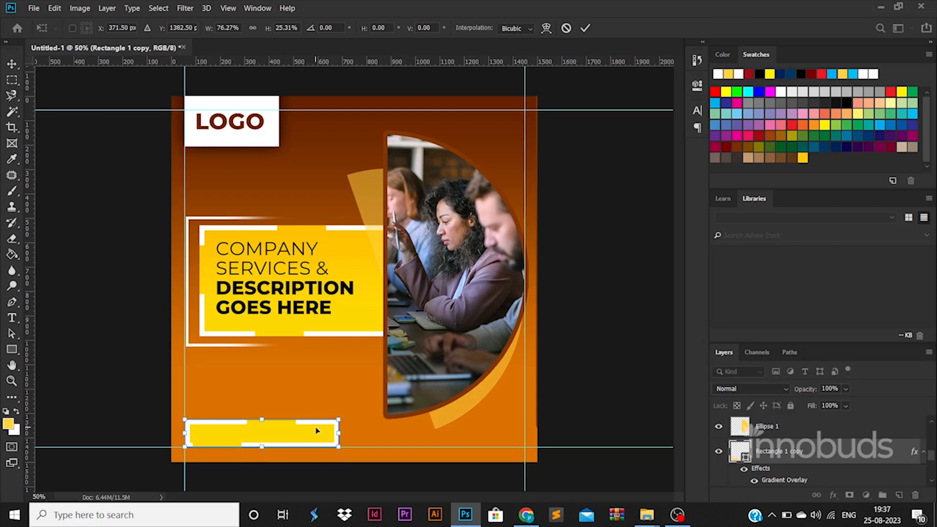
pyautogui.press('Return')
# Step: Give the small rectangle copy a thin, solid white stroke
pyautogui.click(11, 350)
pyautogui.click(185, 30)
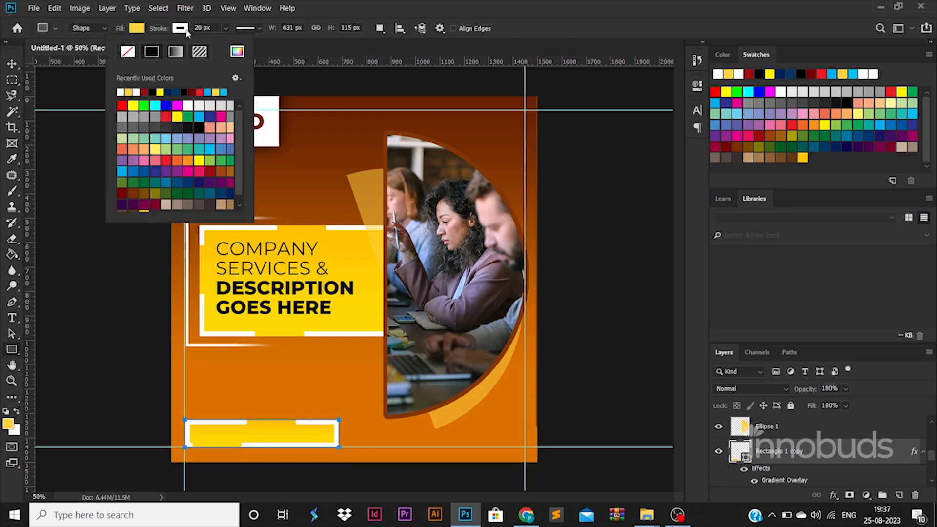
pyautogui.click(128, 52)
pyautogui.click(259, 28)
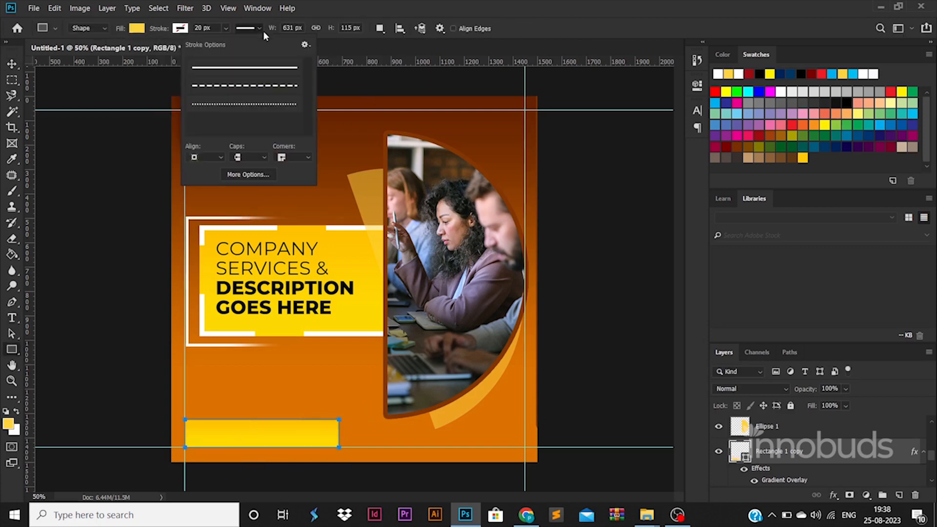
pyautogui.click(253, 105)
pyautogui.click(255, 73)
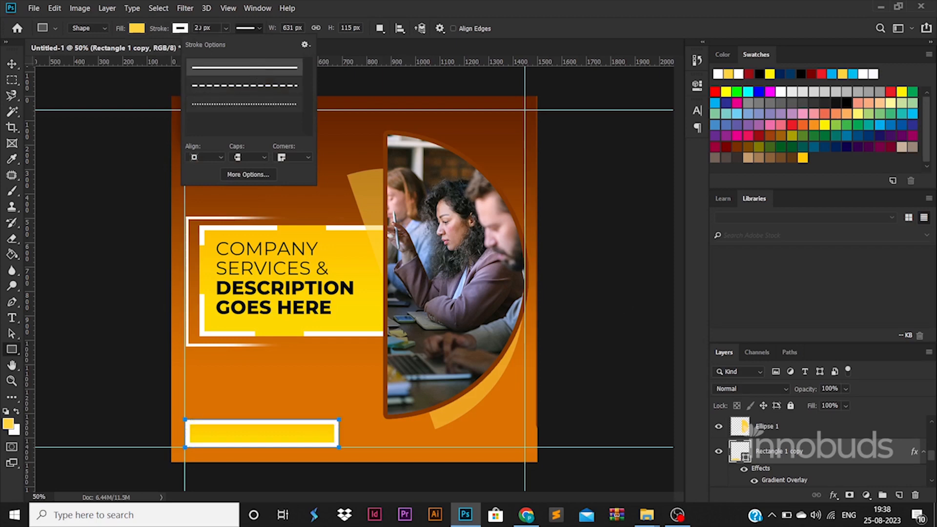
pyautogui.moveTo(202, 28); pyautogui.dragTo(168, 30)
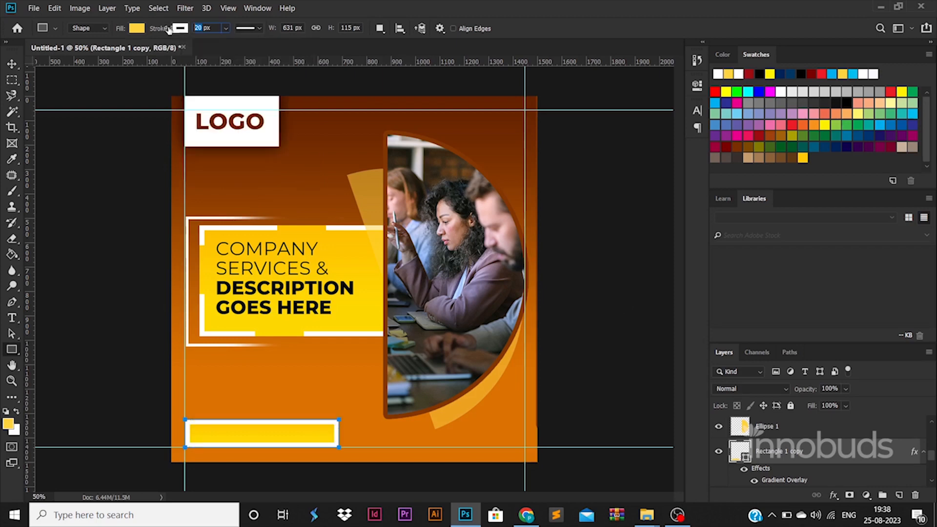
# Step: Hide the small rectangle's gradient overlay and fill it with dark brown 772e00 sampled from the background
pyautogui.click(754, 481)
pyautogui.doubleClick(745, 456)
pyautogui.click(353, 166)
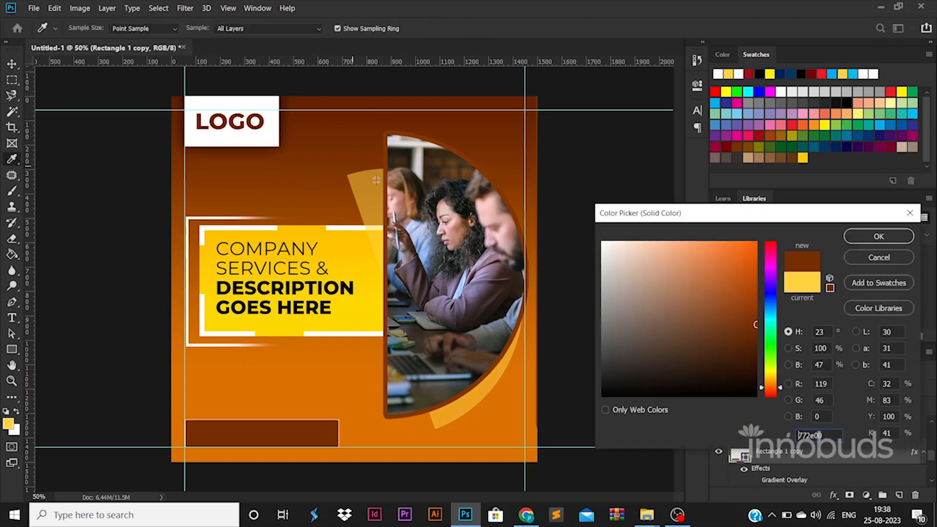
pyautogui.click(879, 236)
pyautogui.press('v')
pyautogui.click(133, 389)
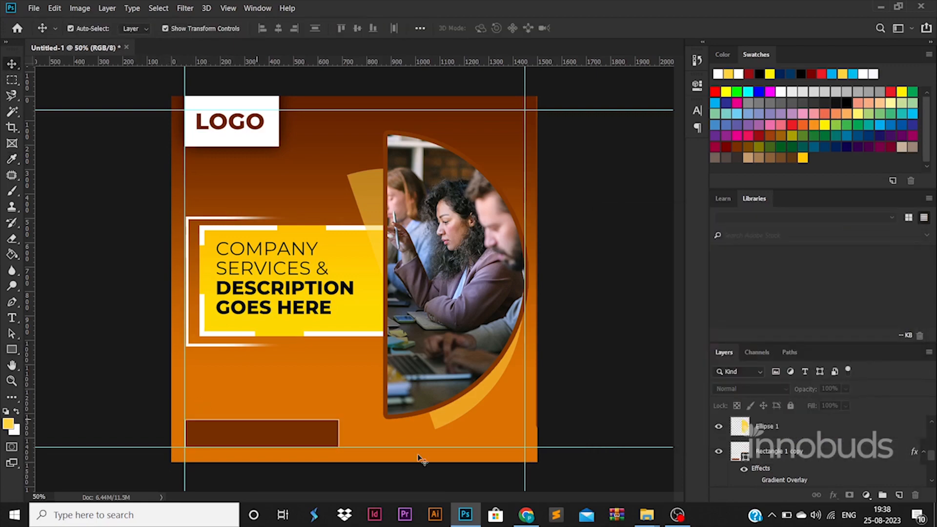
# Step: Bring the globe and email icons from the ICONS folder in File Explorer into the Photoshop design and place both
pyautogui.moveTo(647, 515)
pyautogui.click(581, 474)
pyautogui.click(300, 40)
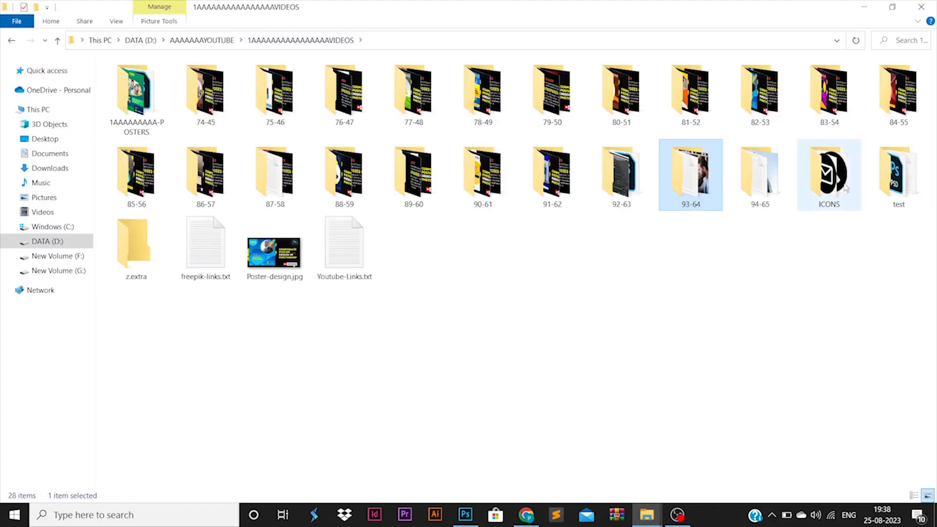
pyautogui.doubleClick(845, 188)
pyautogui.click(156, 81)
pyautogui.keyDown('ctrl'); pyautogui.click(156, 92); pyautogui.keyUp('ctrl')
pyautogui.moveTo(156, 92); pyautogui.dragTo(440, 463)
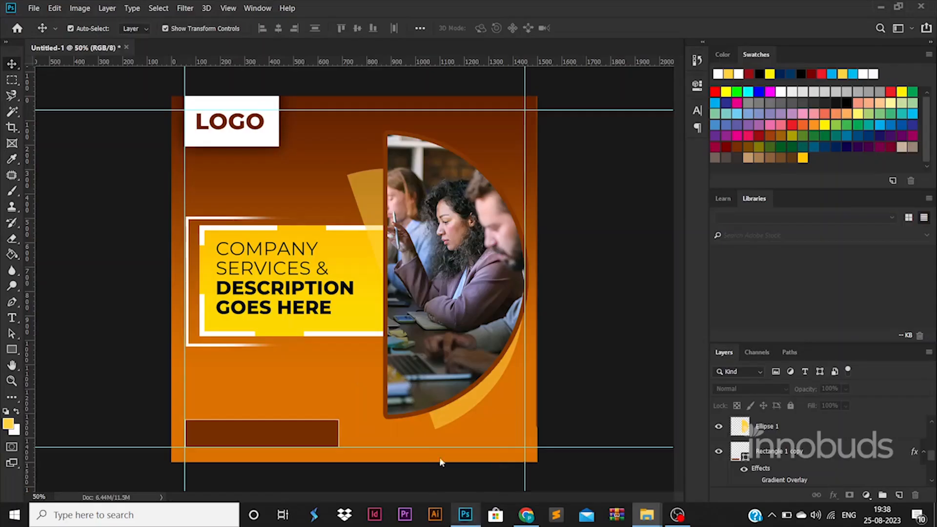
pyautogui.press('Return')
pyautogui.press('Return')
# Step: Scale the globe icon to about 18.23% and place it at the left guide just above the brown rectangle
pyautogui.moveTo(372, 297); pyautogui.dragTo(237, 391)
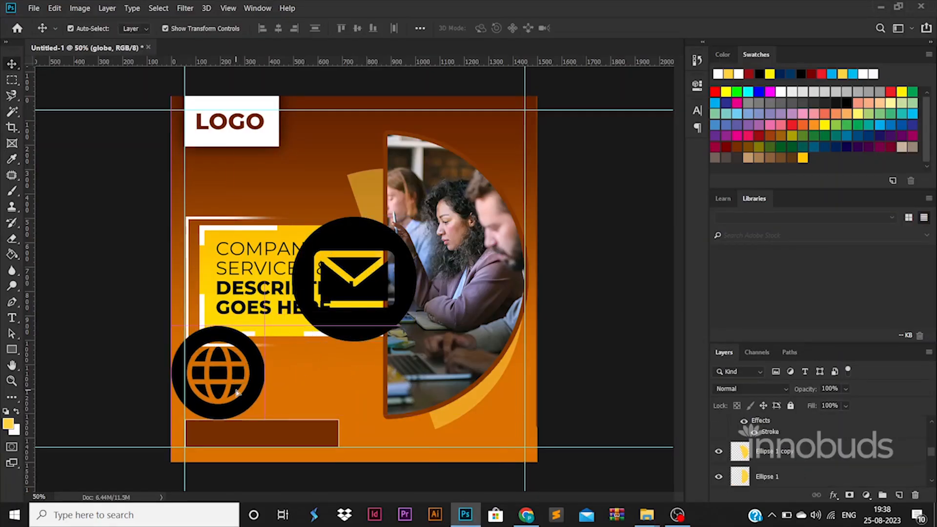
pyautogui.moveTo(264, 326); pyautogui.dragTo(196, 406)
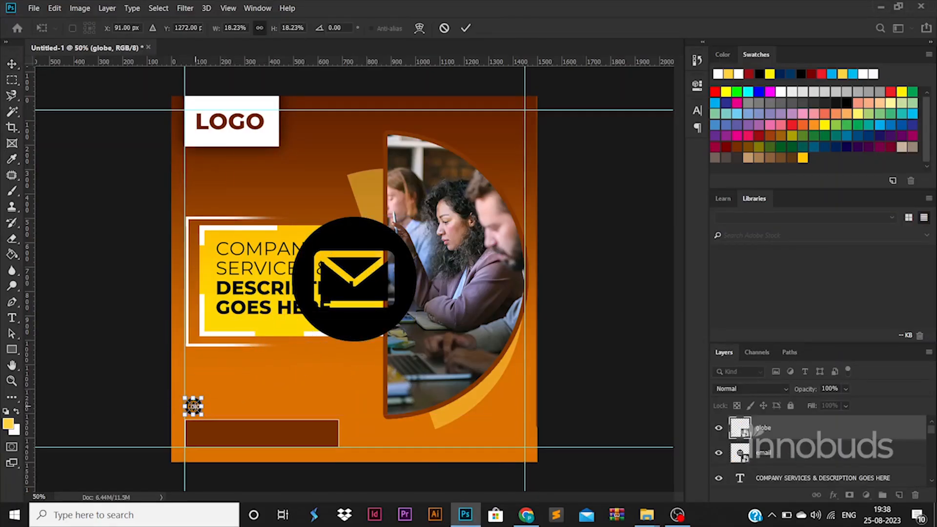
pyautogui.press('Return')
# Step: Scale the email icon to about 14.06% and place it inside the left end of the brown rectangle
pyautogui.moveTo(367, 302); pyautogui.dragTo(278, 420)
pyautogui.moveTo(328, 334); pyautogui.dragTo(201, 436)
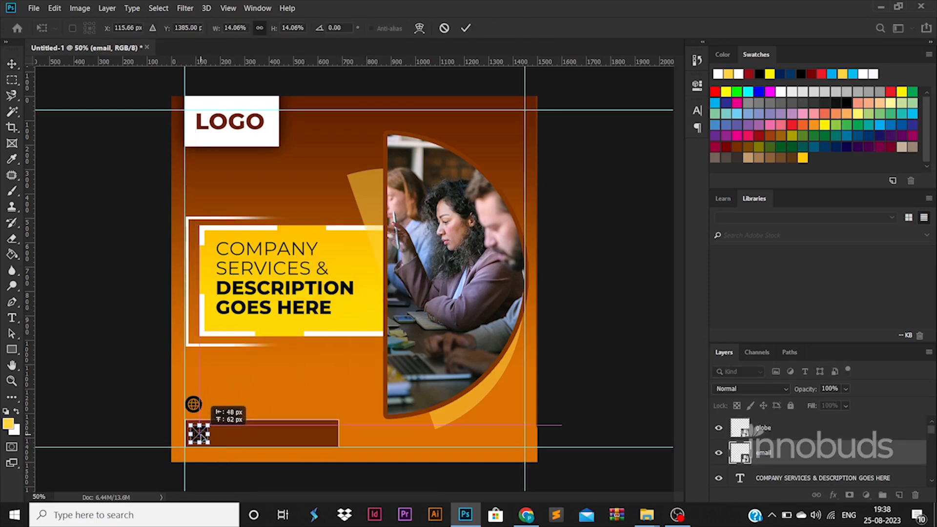
pyautogui.press('Return')
# Step: Apply a yellow ffcc00 Color Overlay, sampled from the heading box, to the email icon
pyautogui.doubleClick(876, 454)
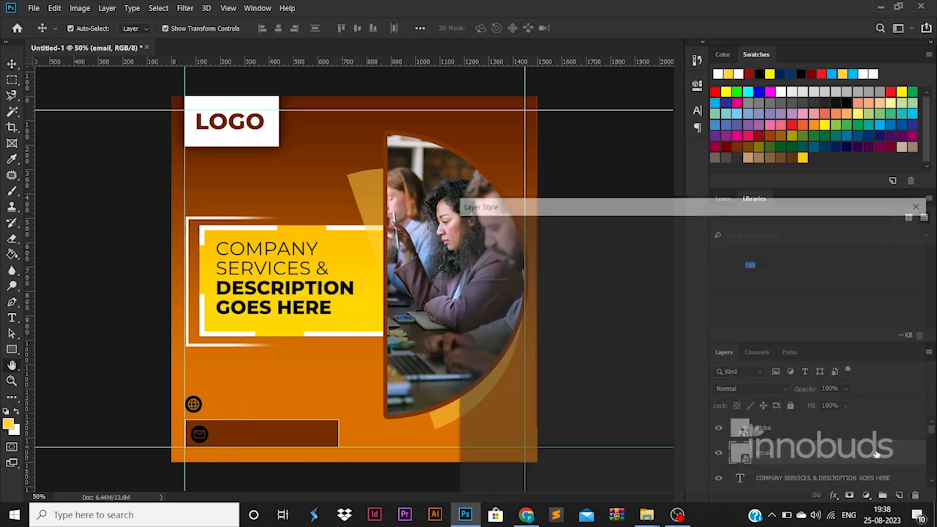
pyautogui.click(492, 371)
pyautogui.click(750, 259)
pyautogui.click(377, 267)
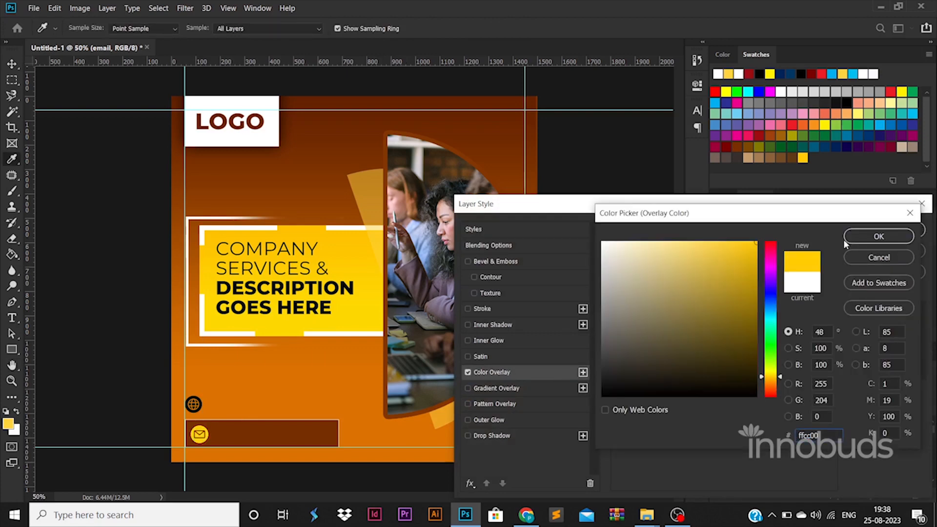
pyautogui.click(878, 237)
pyautogui.click(887, 233)
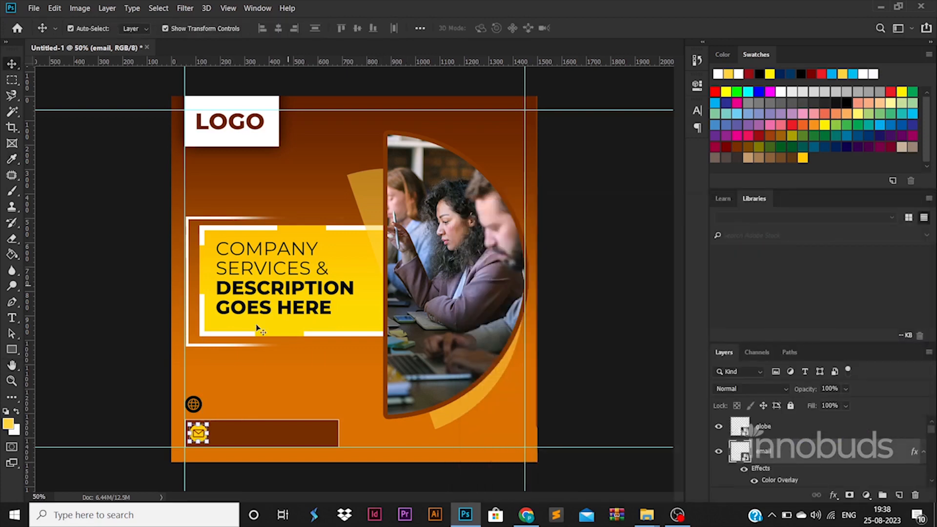
# Step: Apply a white Color Overlay to the globe icon
pyautogui.click(198, 403)
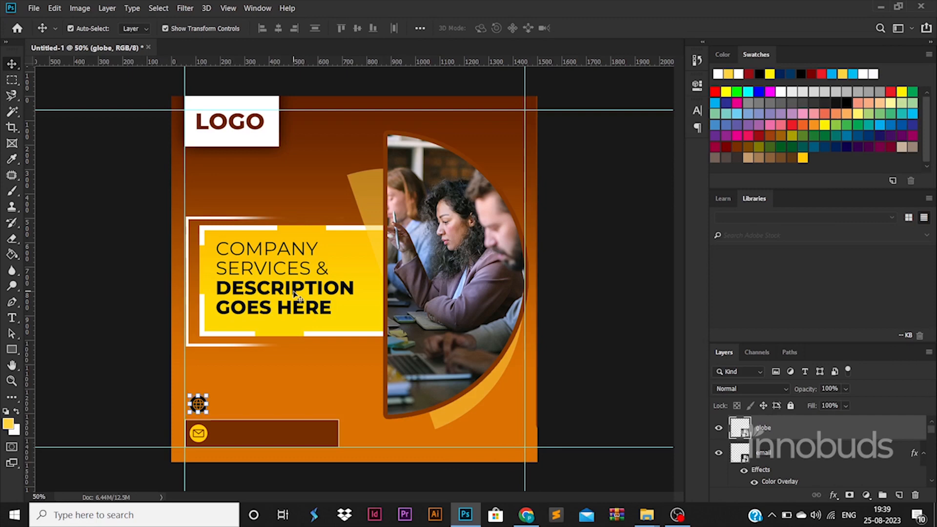
pyautogui.doubleClick(819, 426)
pyautogui.click(536, 374)
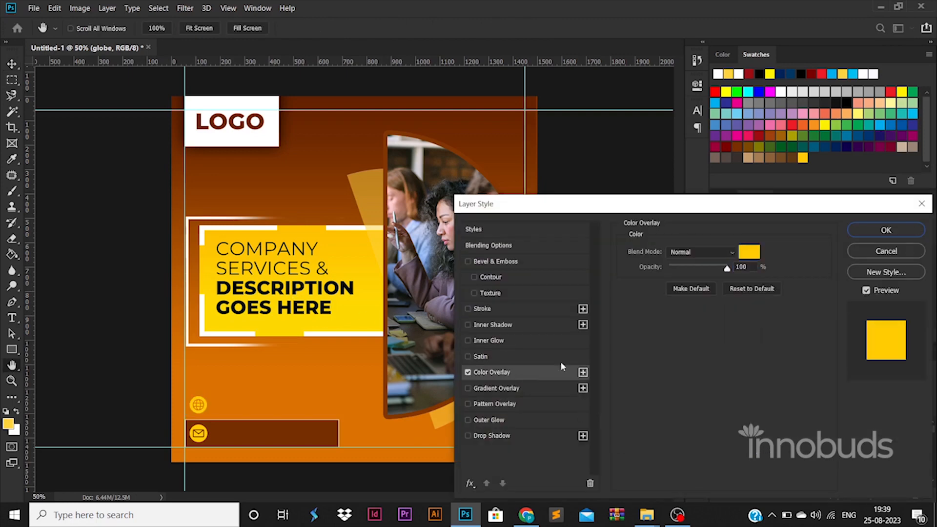
pyautogui.click(747, 253)
pyautogui.click(601, 241)
pyautogui.click(881, 235)
pyautogui.click(889, 230)
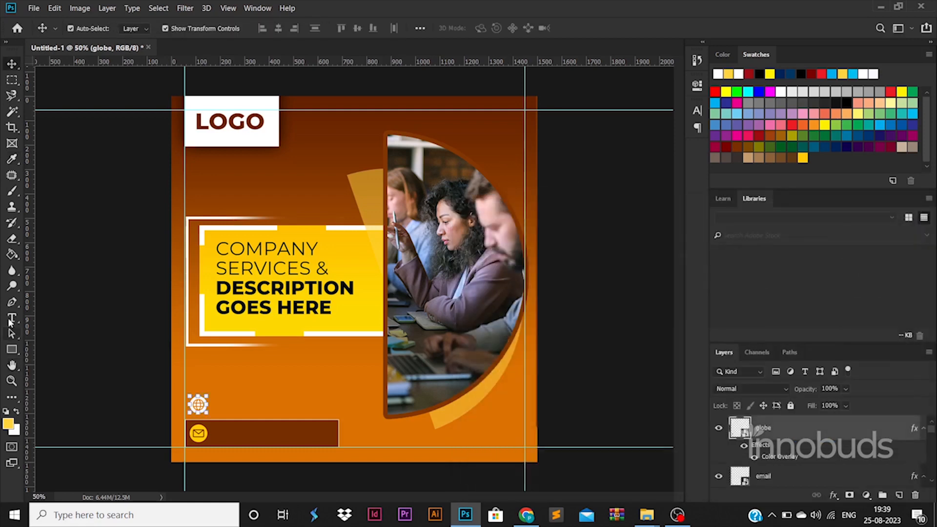
pyautogui.click(11, 319)
pyautogui.click(304, 391)
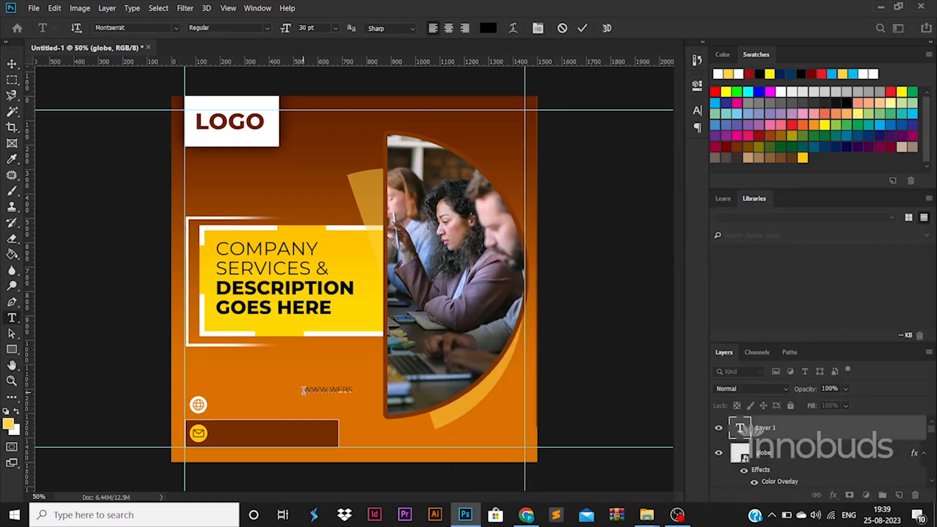
pyautogui.click(12, 64)
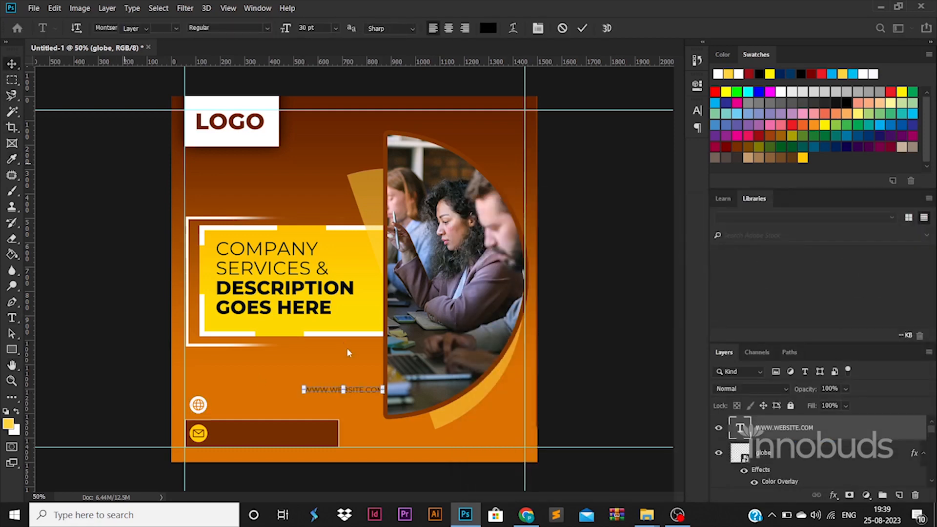
pyautogui.moveTo(364, 392); pyautogui.dragTo(276, 407)
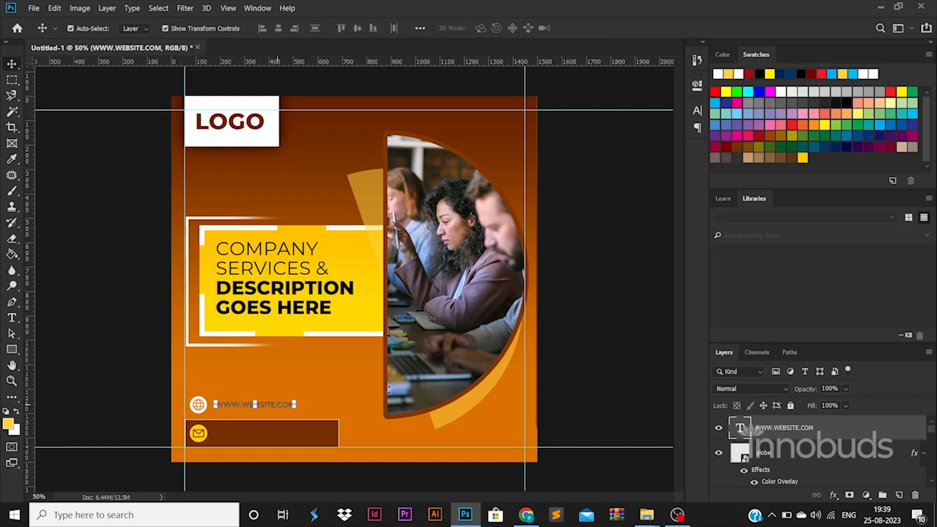
# Step: Change the website text's color to white ffffff
pyautogui.doubleClick(741, 430)
pyautogui.click(488, 27)
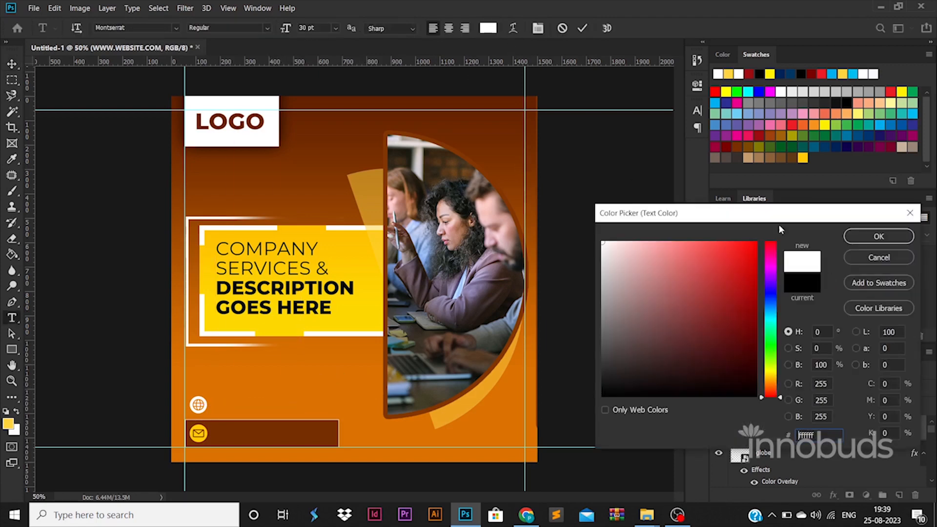
pyautogui.click(879, 236)
pyautogui.click(369, 410)
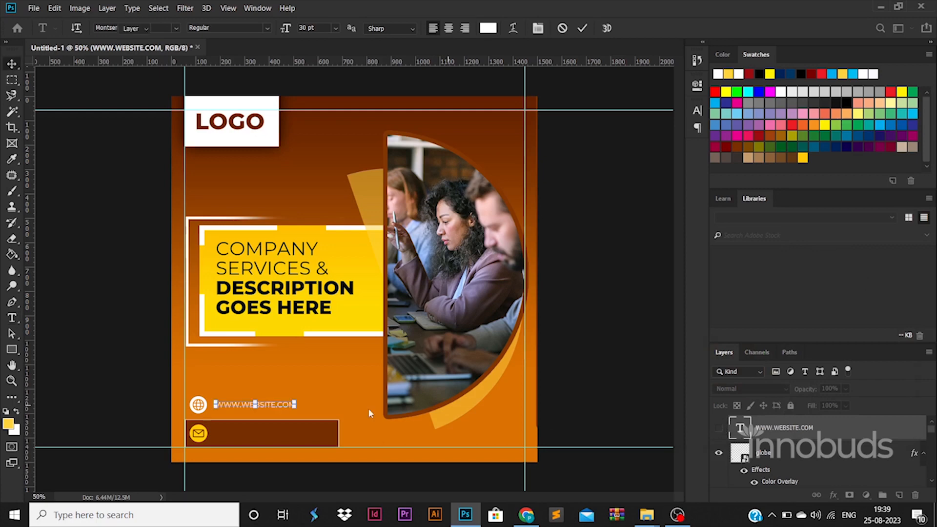
# Step: Duplicate the website text onto the brown rectangle beside the email icon and replace its wording with the company's email address
pyautogui.moveTo(284, 406); pyautogui.dragTo(283, 433)
pyautogui.doubleClick(284, 434)
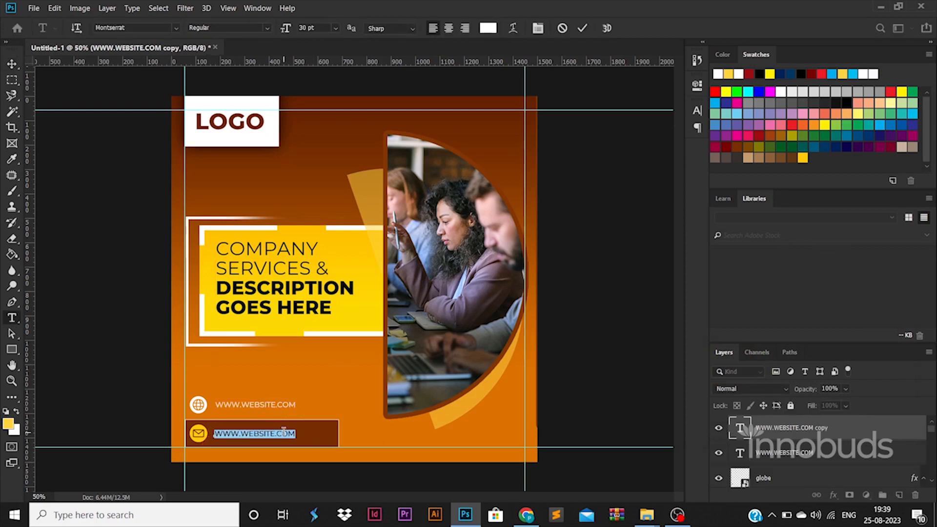
pyautogui.write('ON')
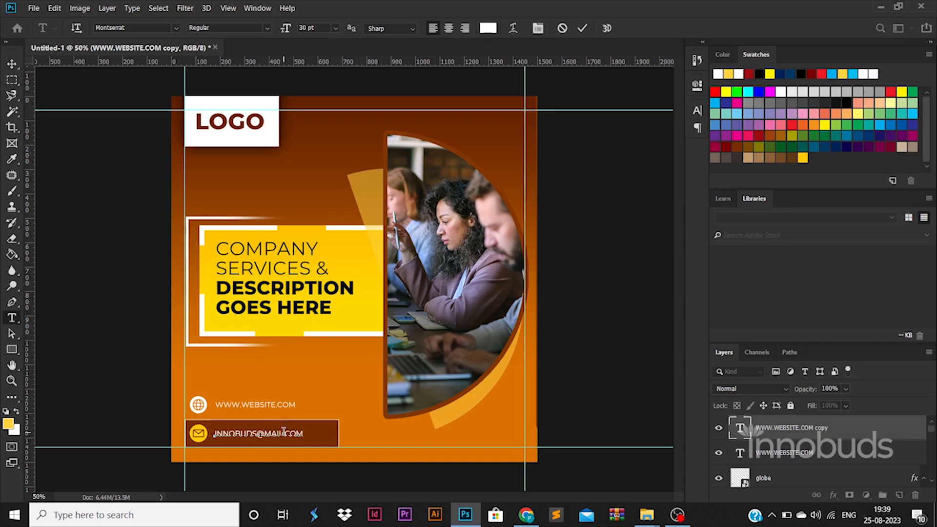
pyautogui.click(12, 65)
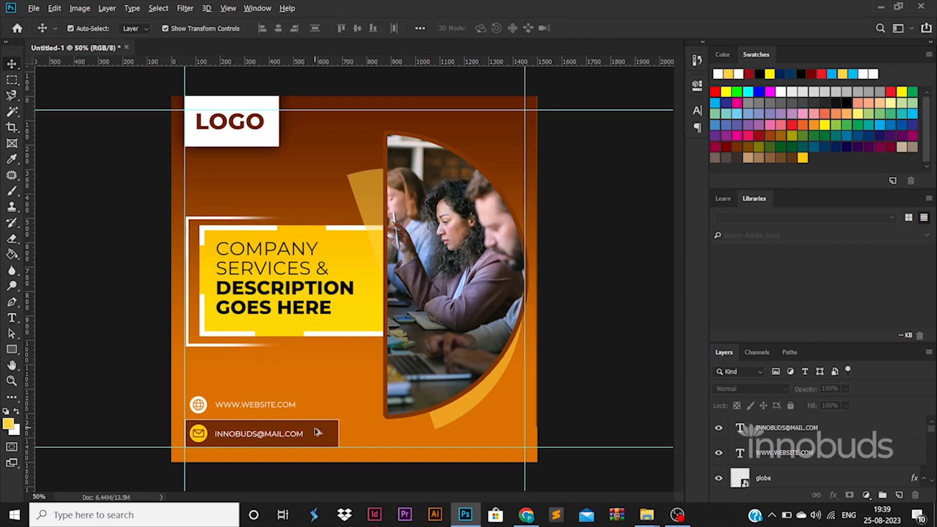
# Step: Duplicate the brown rectangle so its end shows at the poster's left edge, and align both rectangles' vertical centers
pyautogui.keyDown('alt'); pyautogui.moveTo(315, 430); pyautogui.dragTo(153, 428); pyautogui.keyUp('alt')
pyautogui.click(134, 357)
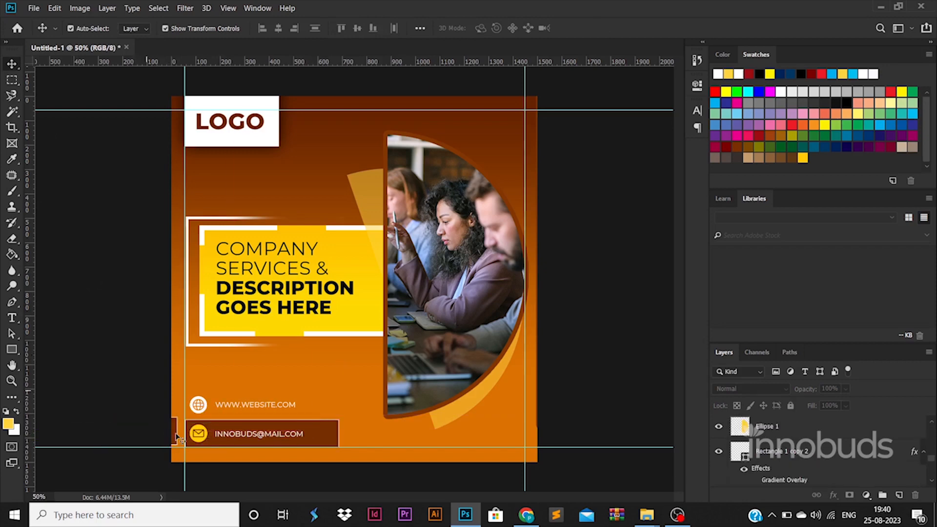
pyautogui.click(220, 432)
pyautogui.keyDown('shift'); pyautogui.click(735, 428); pyautogui.keyUp('shift')
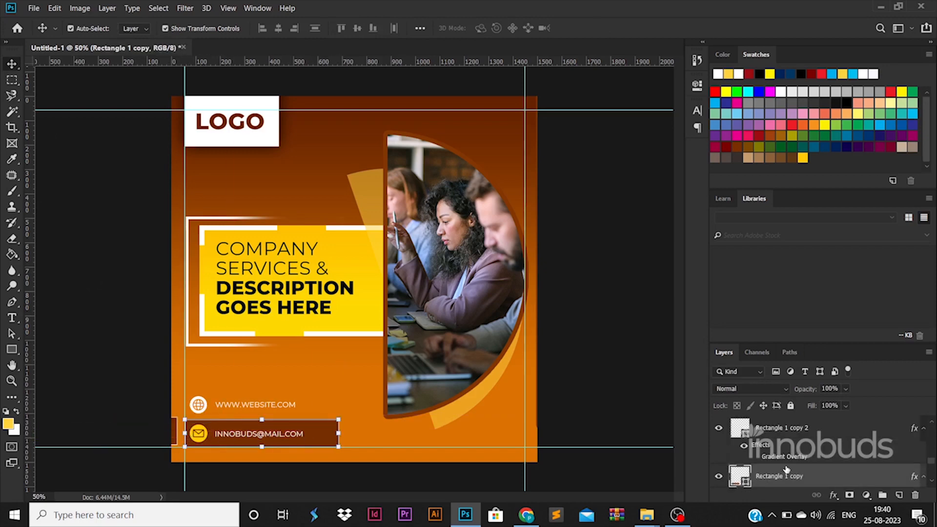
pyautogui.click(356, 31)
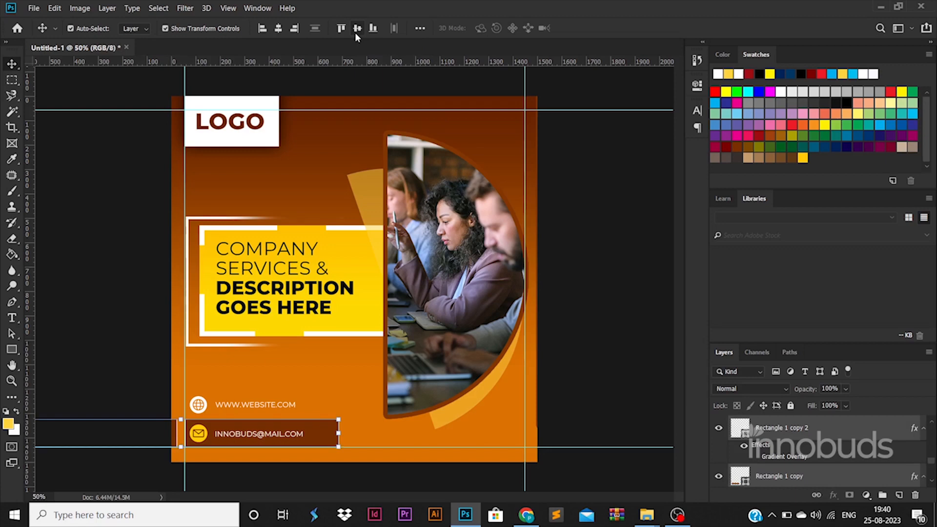
pyautogui.click(151, 306)
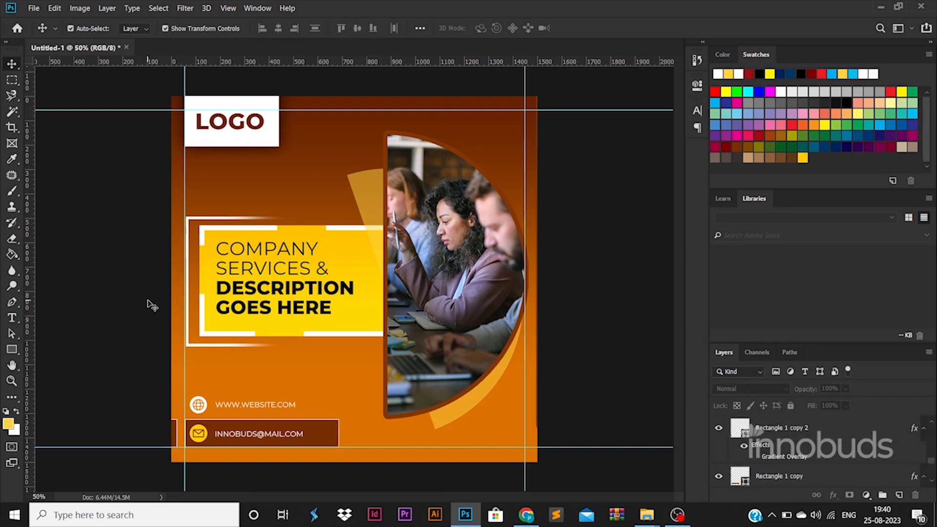
# Step: Make the brown stroke around the semicircular office photo slightly thicker
pyautogui.click(416, 307)
pyautogui.doubleClick(770, 456)
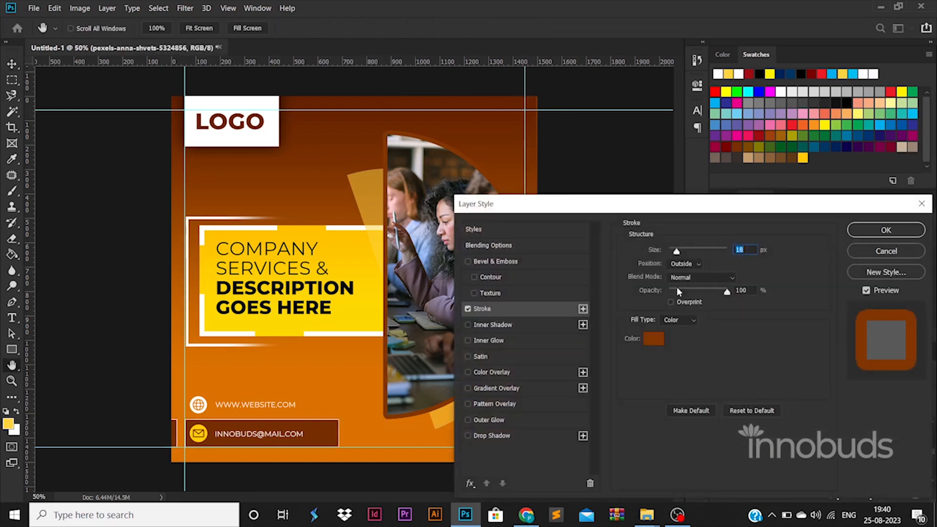
pyautogui.press('Return')
pyautogui.hotkey('ctrl', 't')
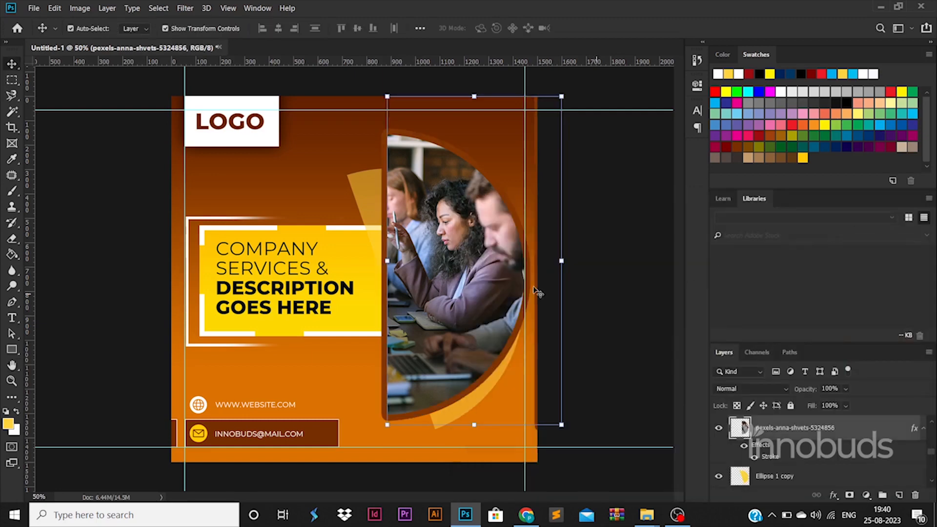
pyautogui.press('Return')
pyautogui.click(126, 188)
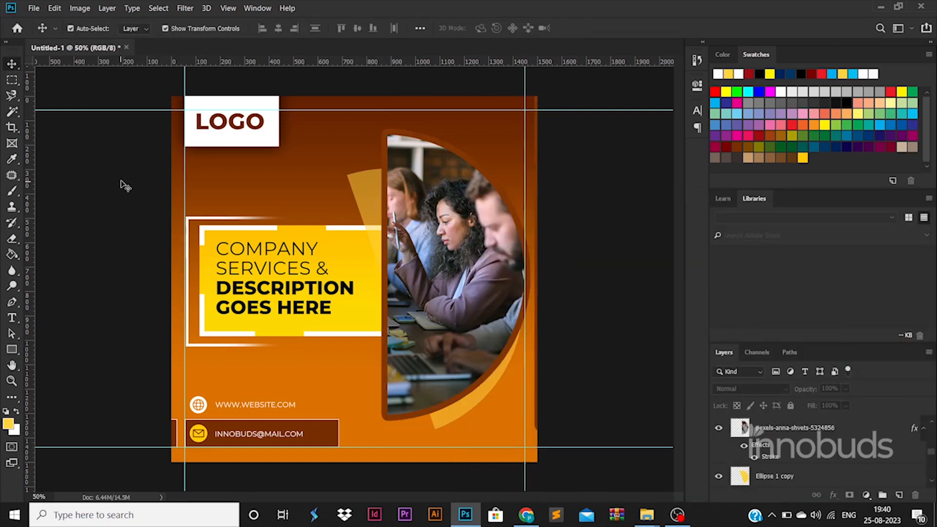
# Step: Choose the Ellipse Tool for drawing a new shape
pyautogui.click(17, 349)
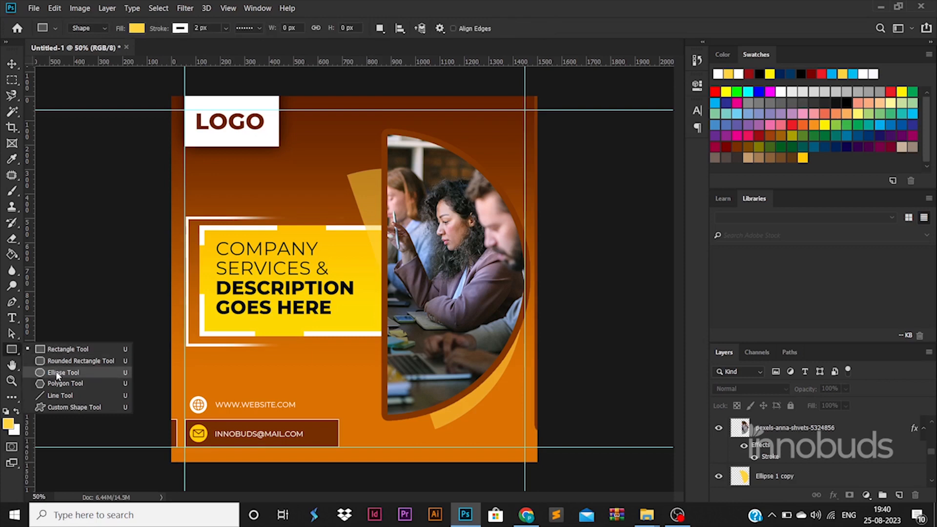